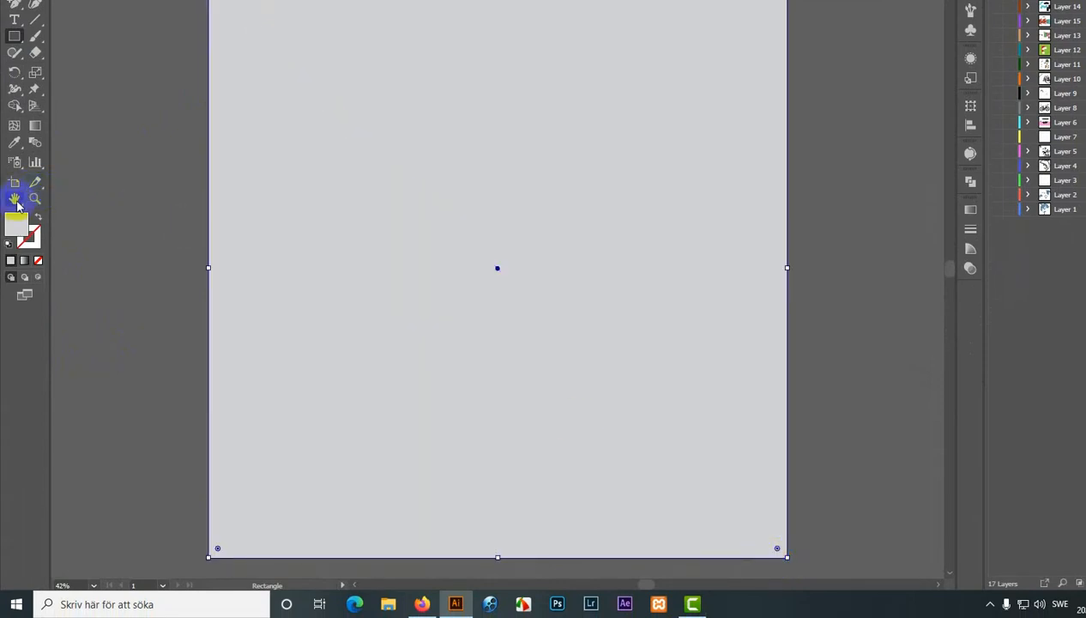
- Fill the background rectangle with a medium blue color using the Color Picker
double_click(17, 228)
left_click(807, 180)
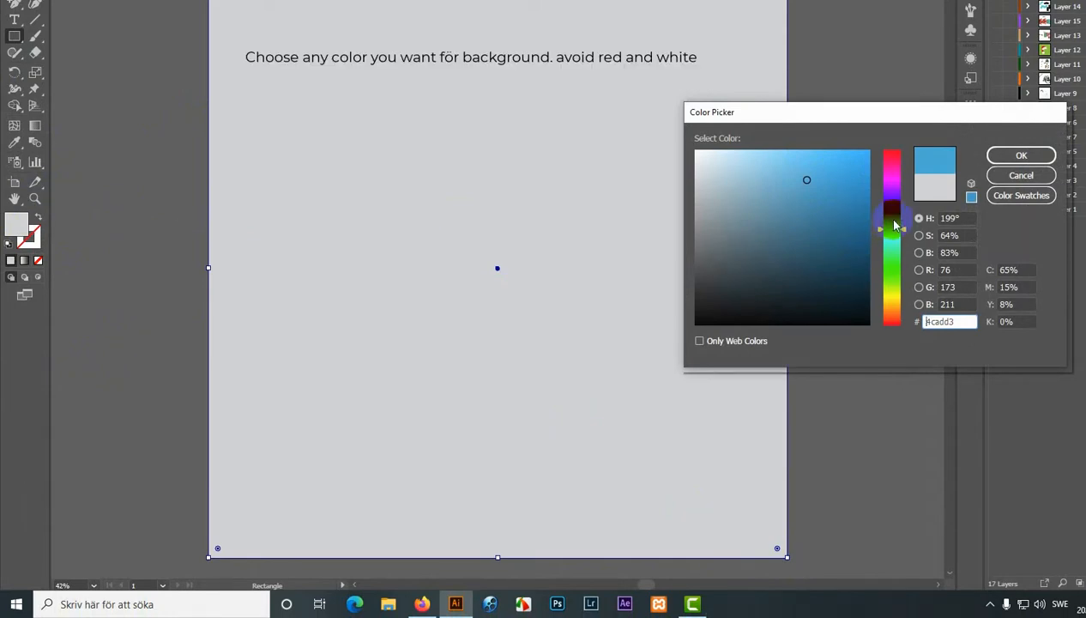
left_click(834, 187)
left_click(1019, 156)
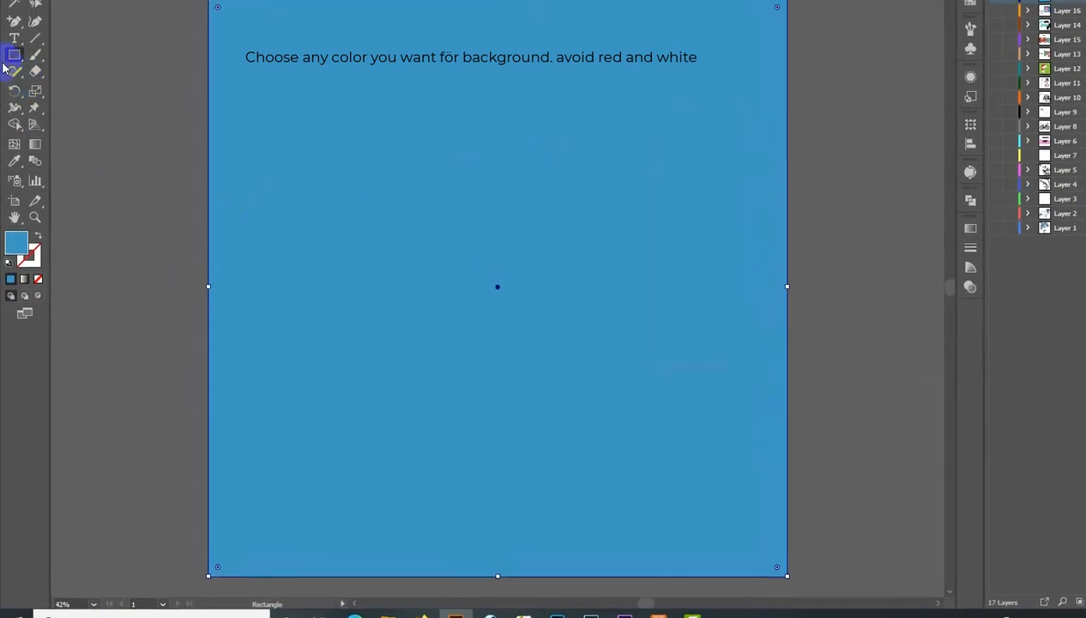
- Draw a large ellipse in the middle of the artboard with the Ellipse tool
left_click(14, 56)
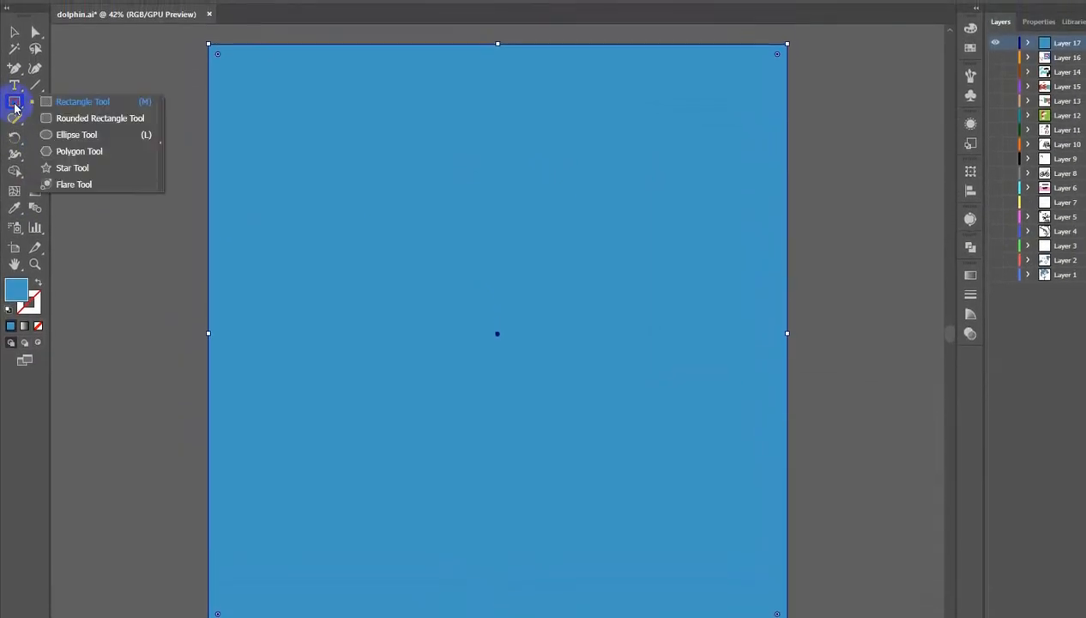
left_click_drag(15, 107, 51, 135)
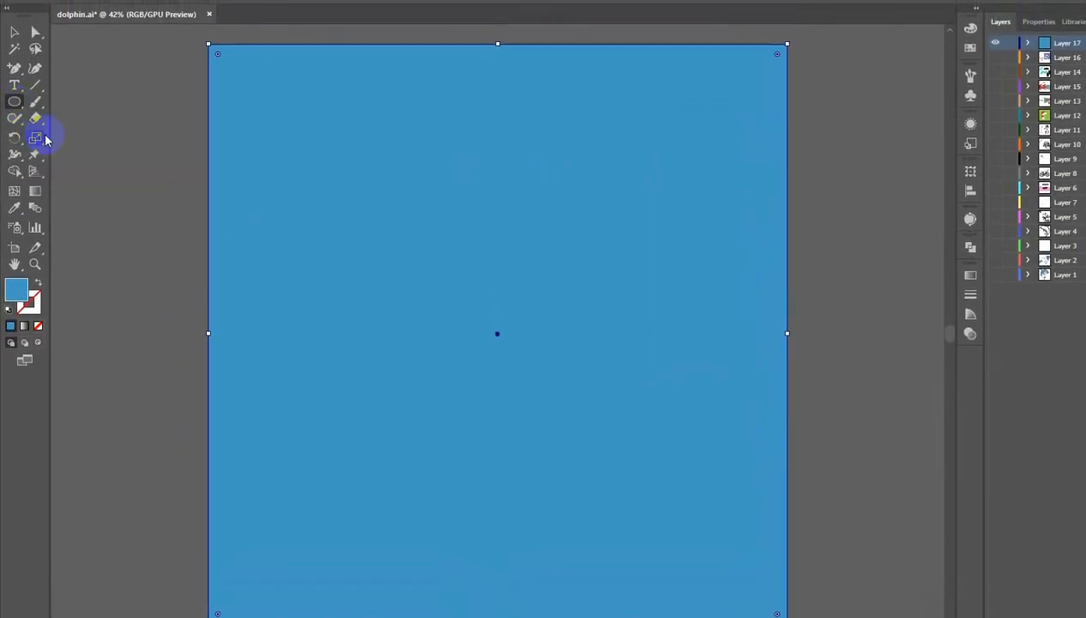
left_click_drag(392, 192, 700, 537)
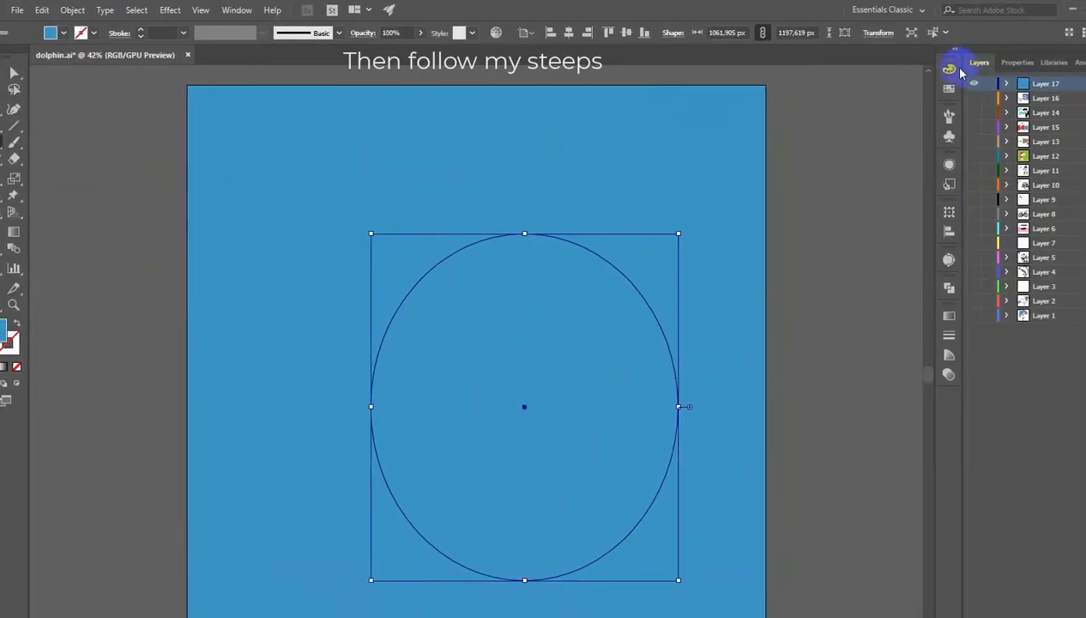
- Fill the ellipse with a red-orange color (#f72f08) through the Color Picker
left_click(965, 69)
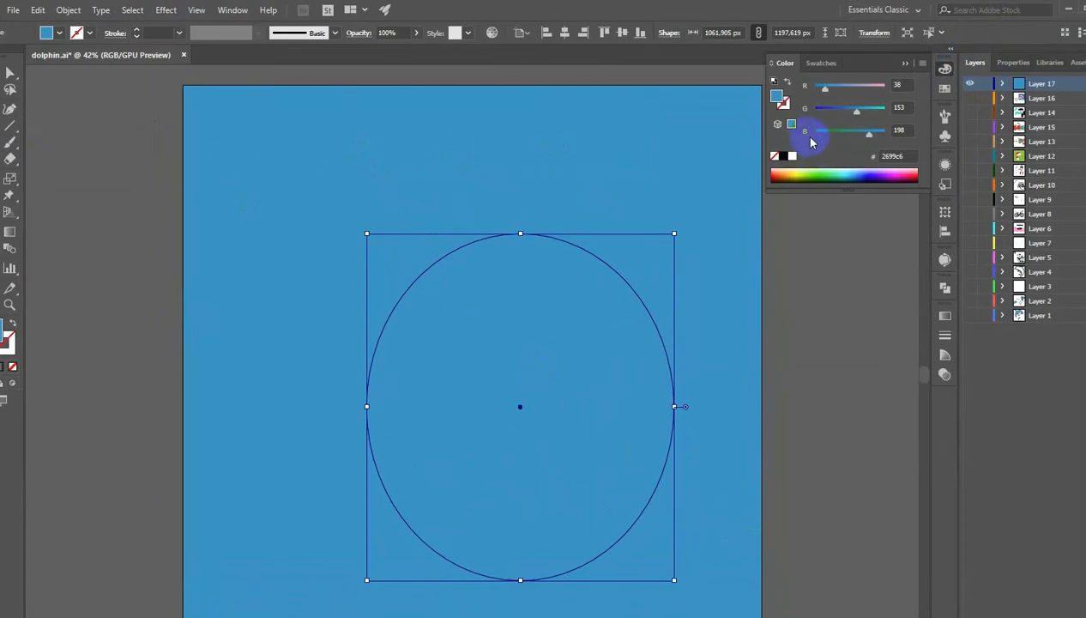
double_click(777, 99)
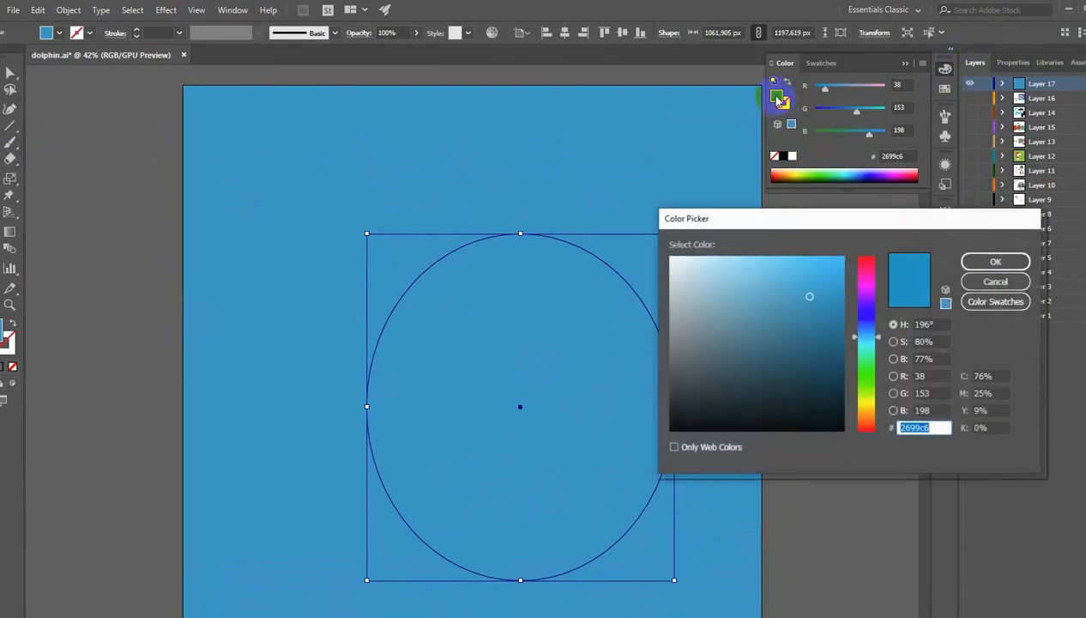
left_click(865, 426)
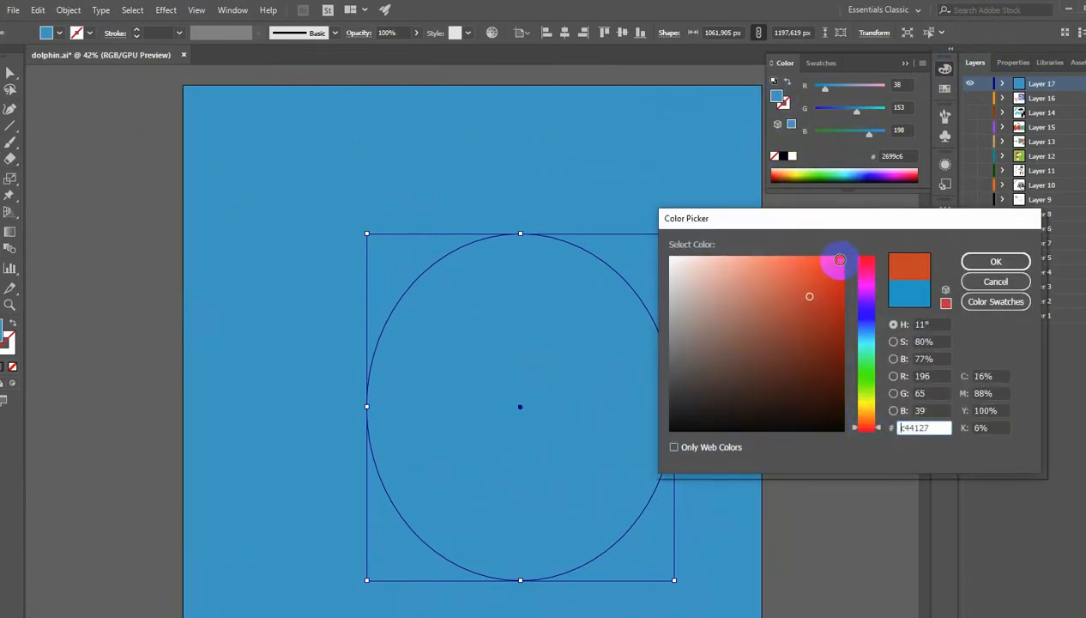
left_click(991, 261)
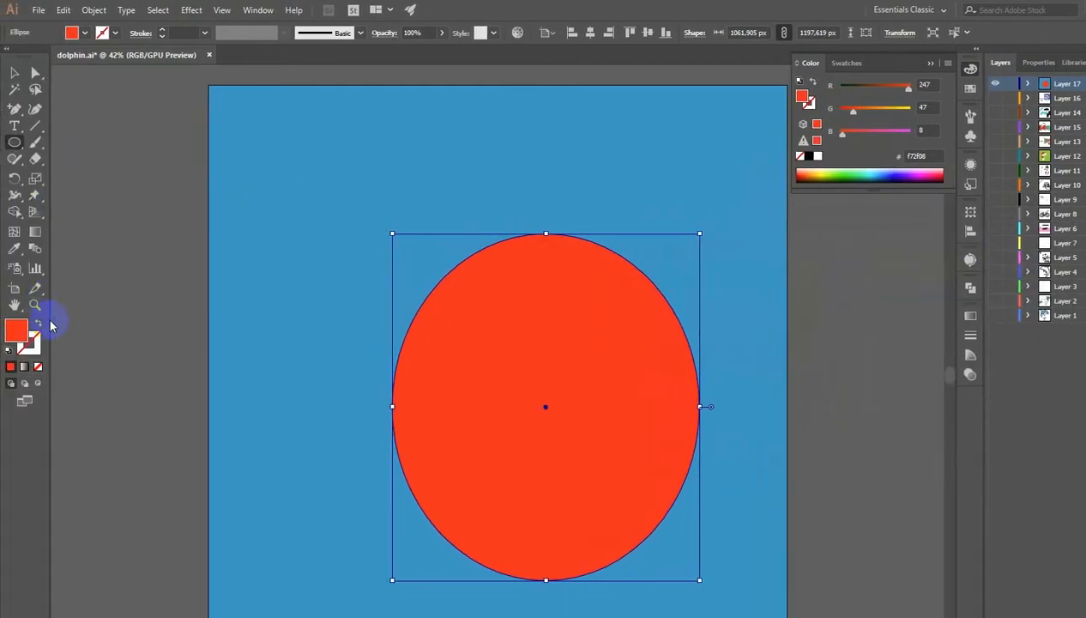
- Duplicate the ellipse down and to the left, and fill the copy black
left_click(14, 73)
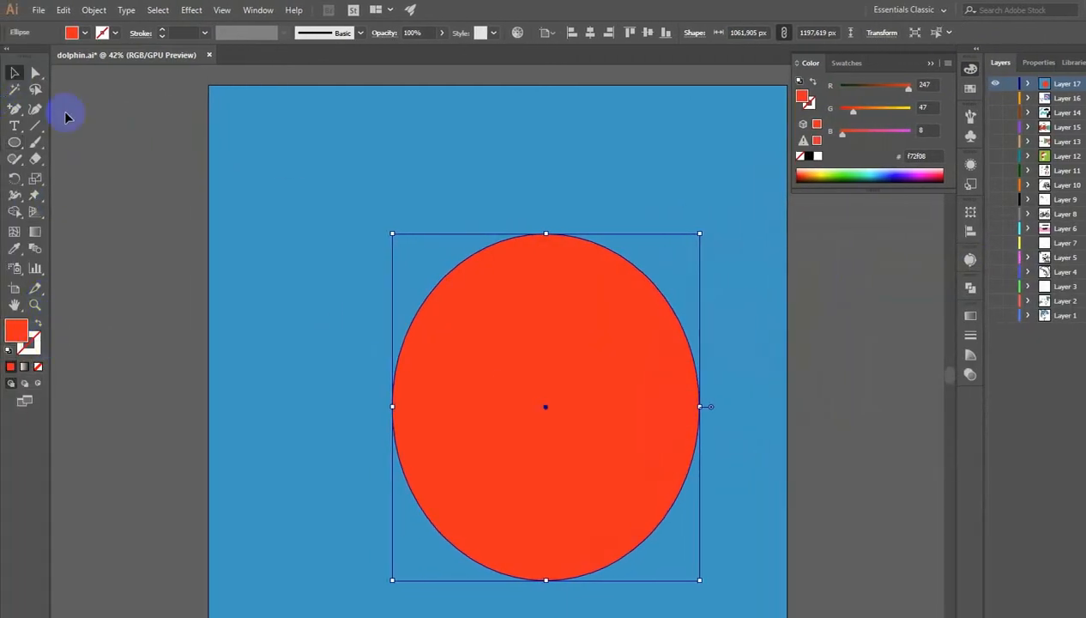
left_click_drag(562, 382, 490, 388)
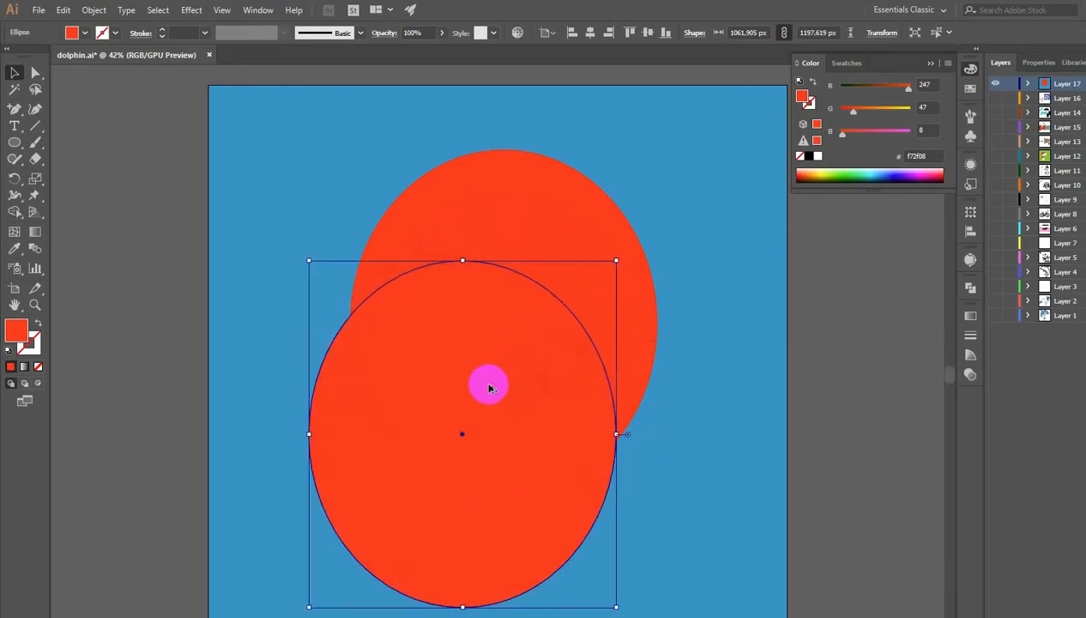
left_click(808, 156)
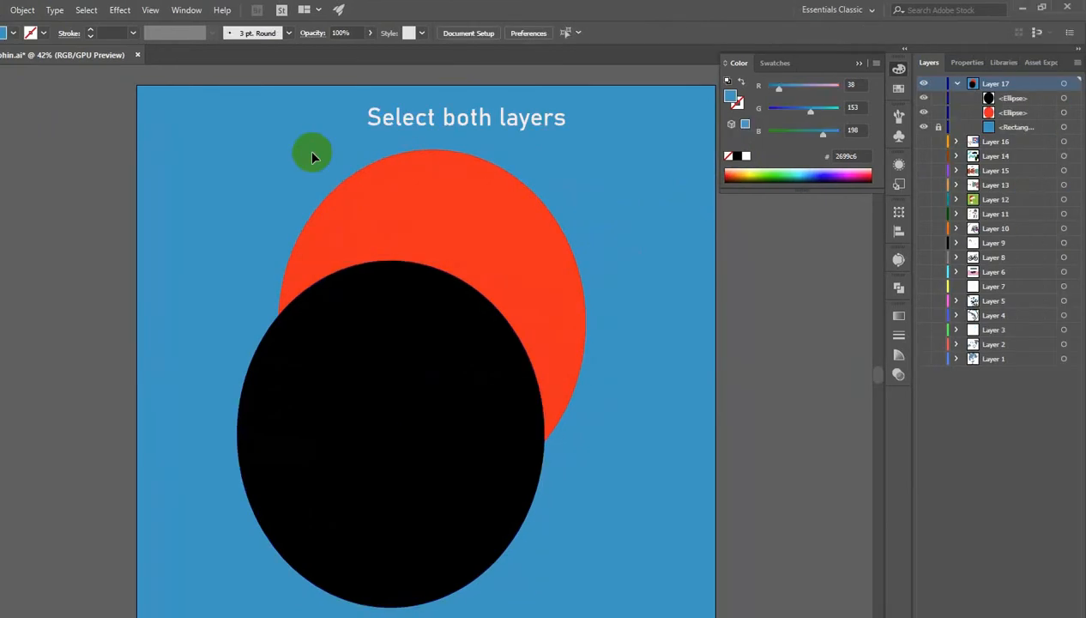
- Select both ellipses and use the Shape Builder tool to remove the black ellipse, leaving a crescent
left_click_drag(382, 153, 642, 502)
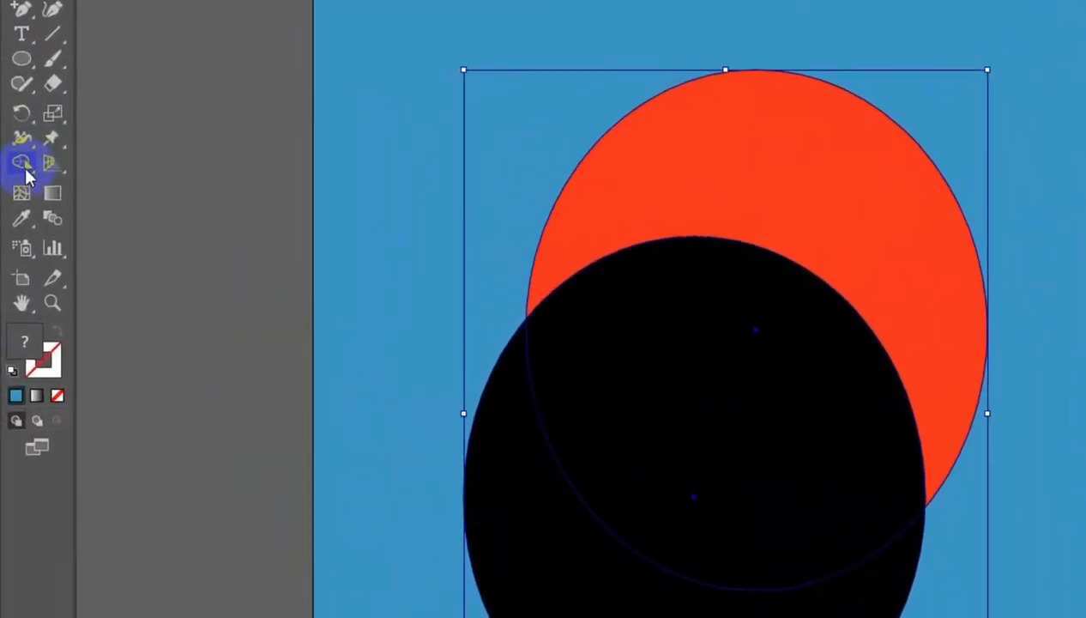
left_click(15, 211)
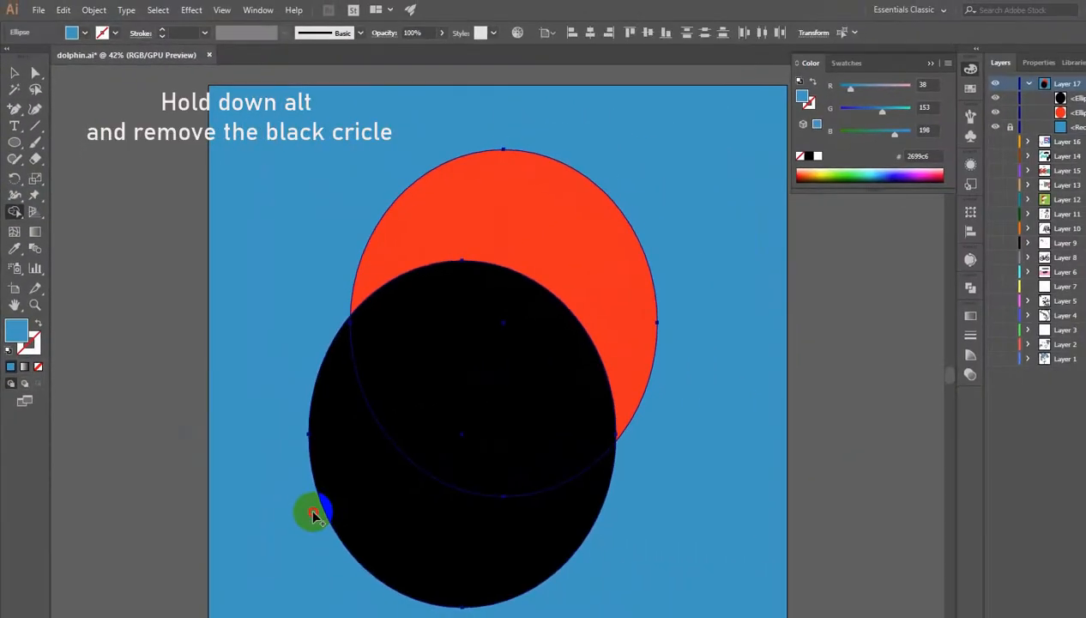
left_click(473, 394, "alt")
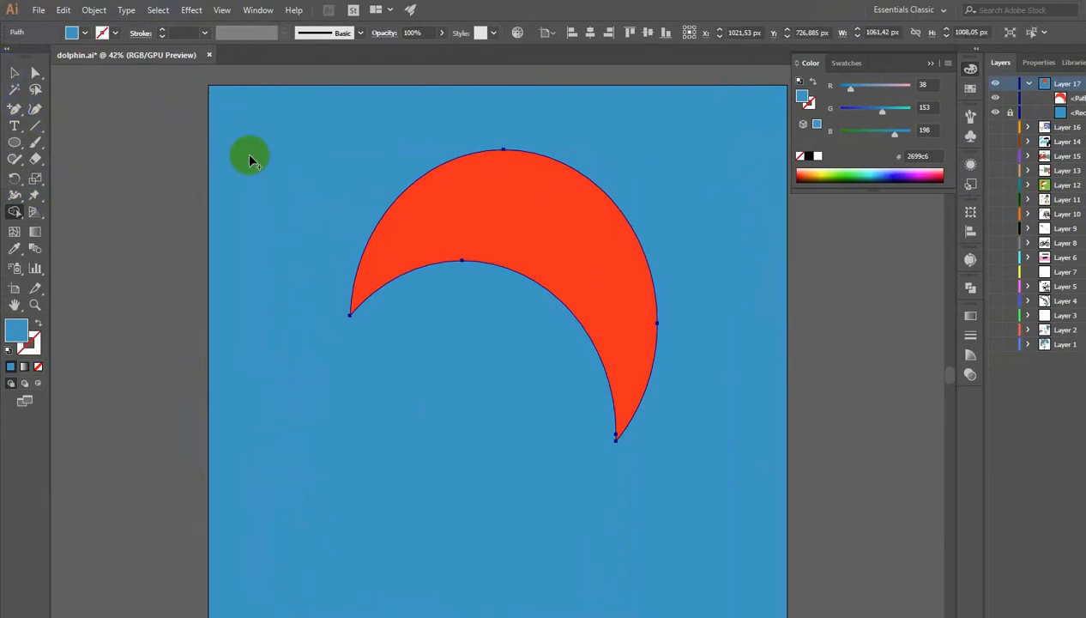
- Draw a rectangle about 907 × 200 px across the crescent's inner curve and fill it white
left_click(514, 171)
left_click(13, 74)
left_click(168, 112)
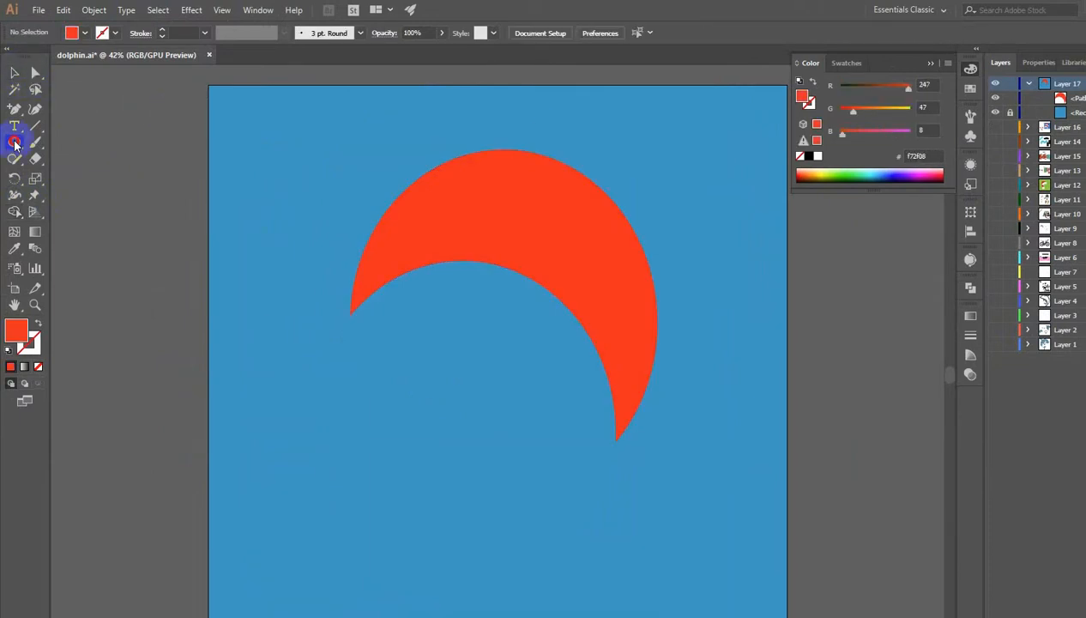
left_click(15, 142)
left_click(47, 142)
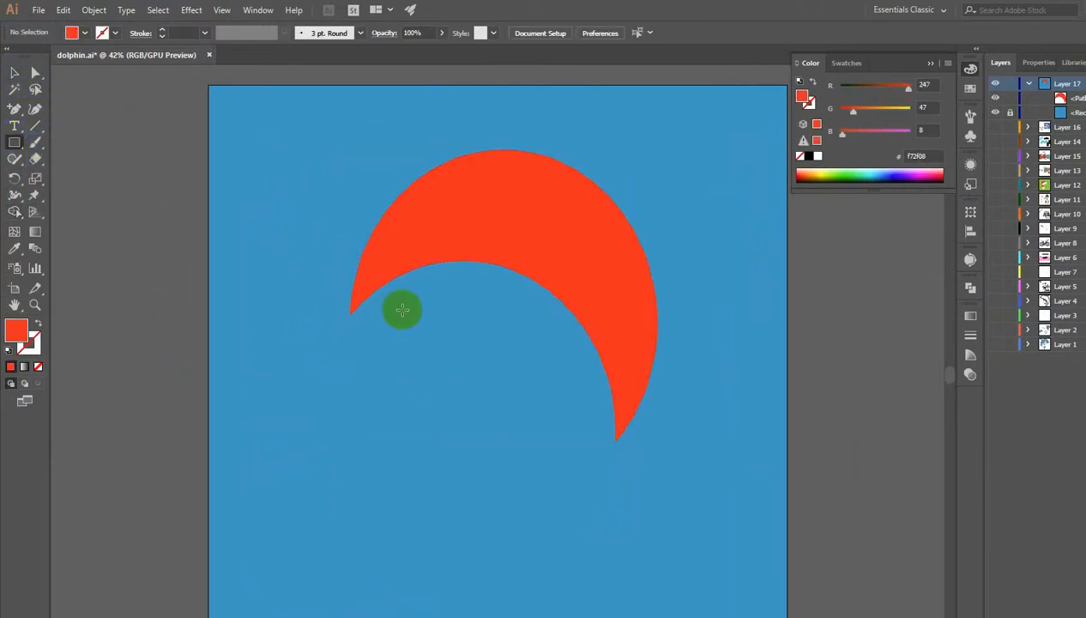
left_click(357, 270)
mouse_move(347, 269)
left_mouse_down()
mouse_move(353, 298)
mouse_move(608, 325)
left_mouse_up()
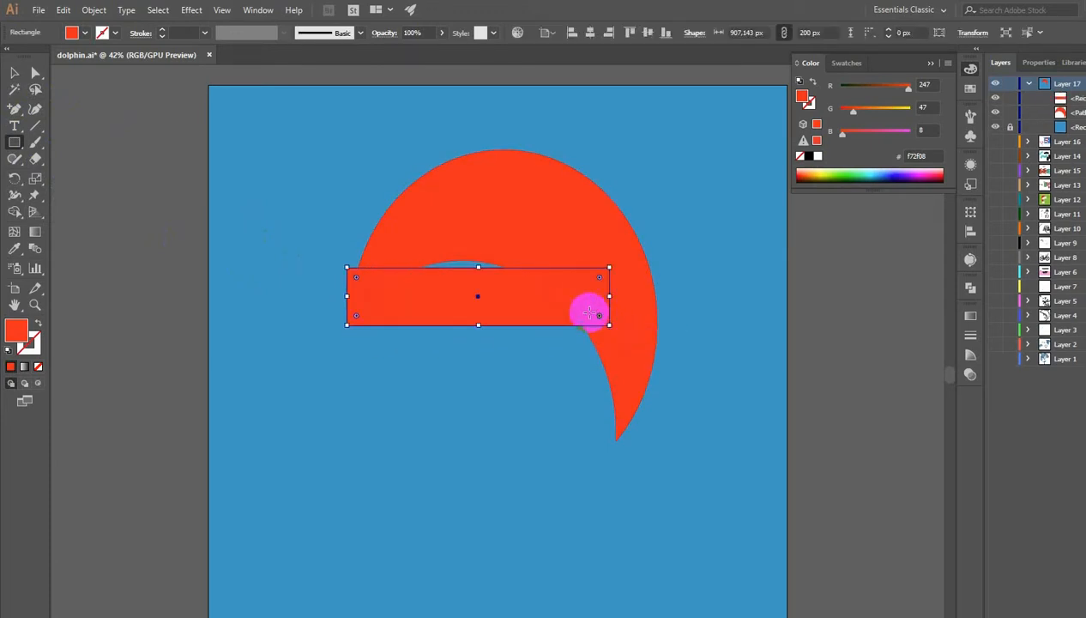
left_click(817, 156)
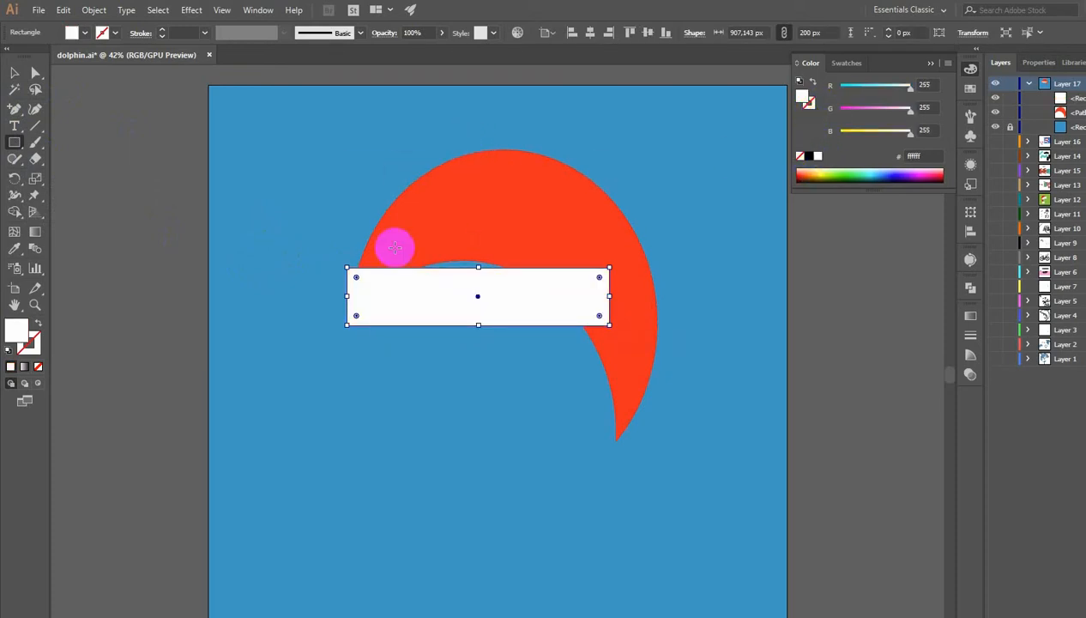
- Round the white bar's corners to 100 px and tilt it slightly counterclockwise on the hat
left_click(35, 73)
left_click_drag(356, 279, 444, 286)
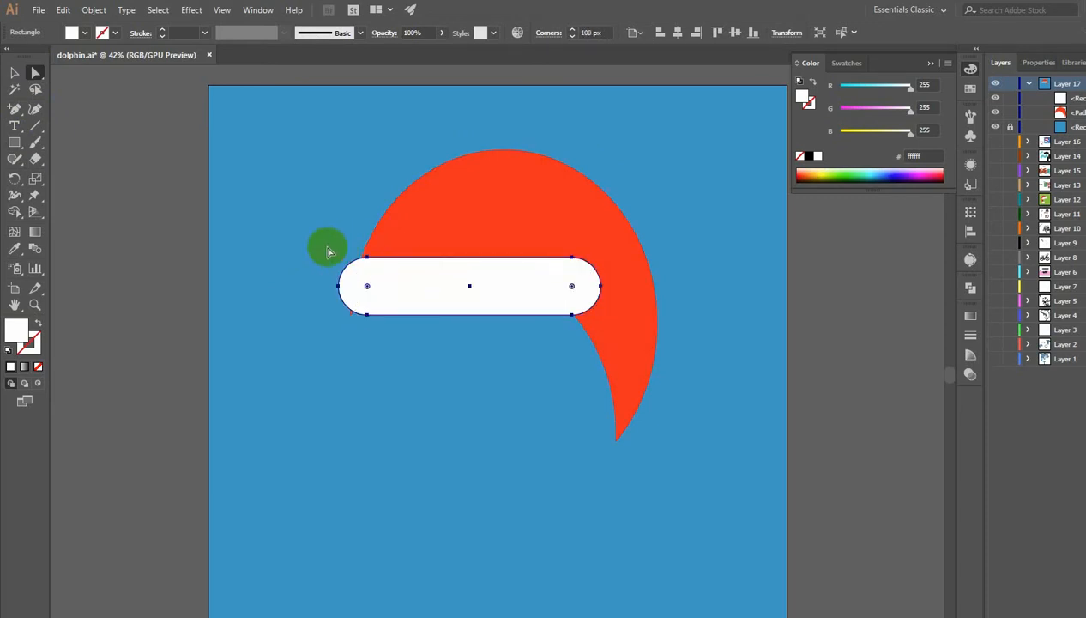
left_click(14, 74)
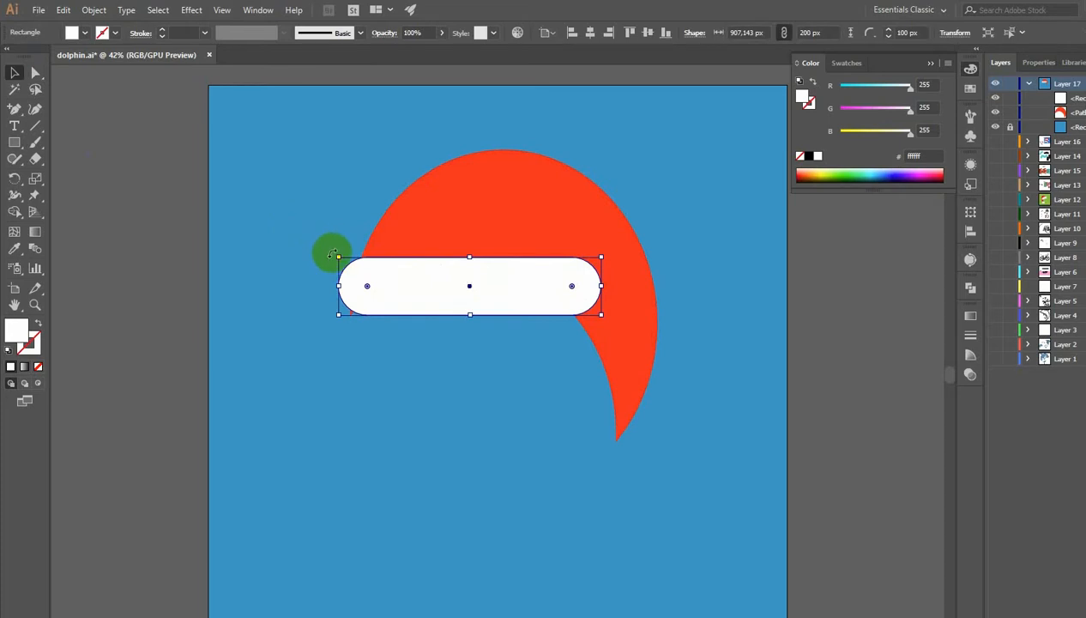
left_click_drag(333, 254, 326, 267)
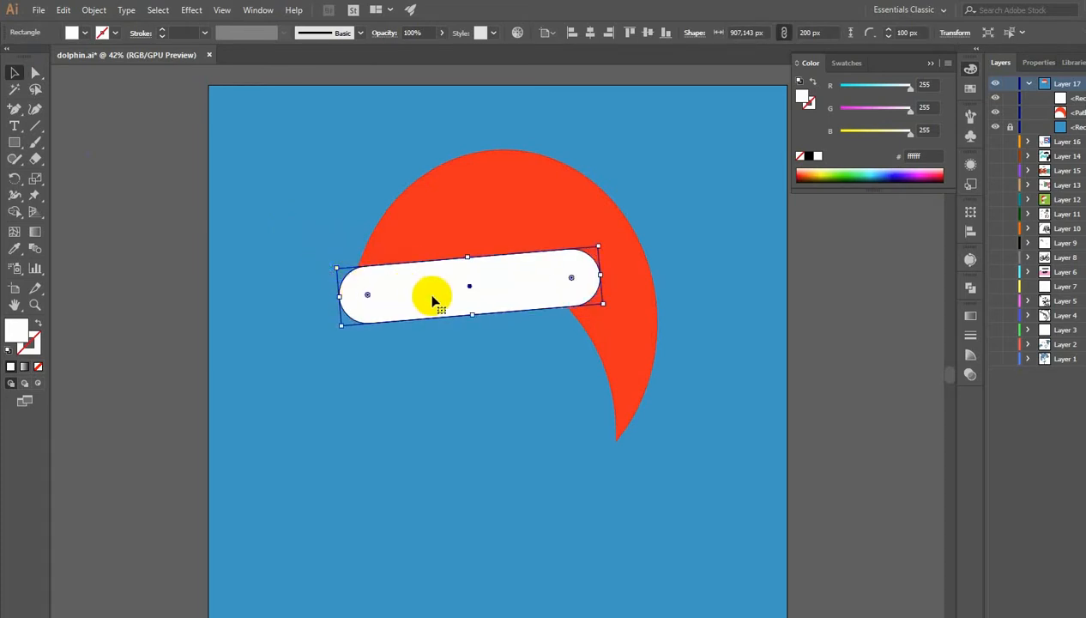
left_click_drag(445, 296, 438, 297)
left_click(582, 137)
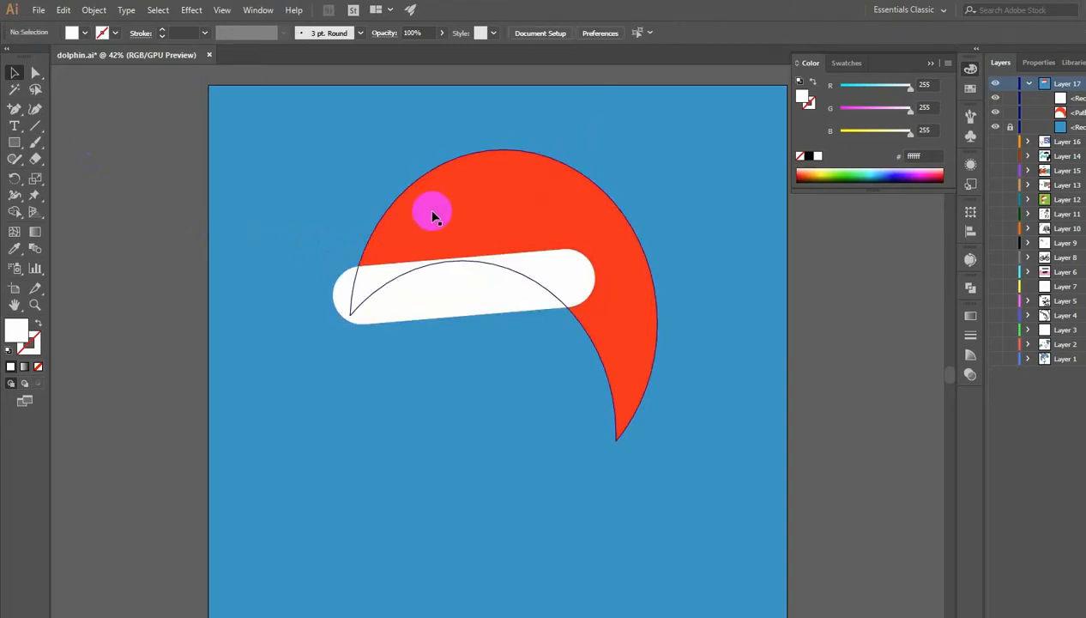
- Draw a white circle about 174 px wide at the crescent's lower tip as the pom-pom
left_click_drag(18, 145, 47, 176)
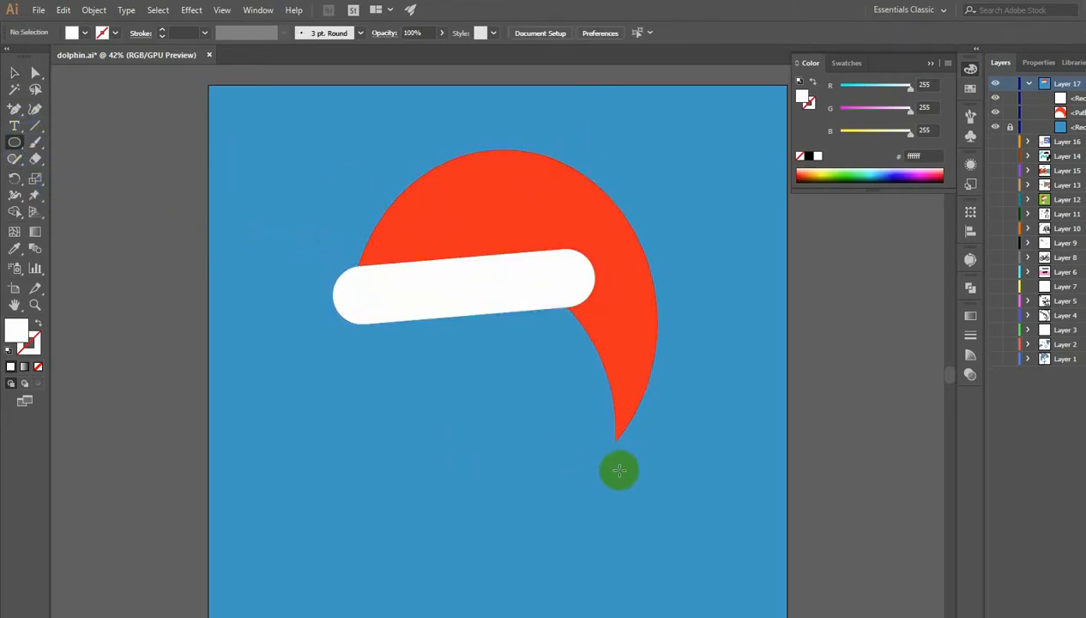
mouse_move(618, 466)
left_mouse_down()
mouse_move(592, 440)
mouse_move(621, 453)
left_mouse_up()
left_click(16, 76)
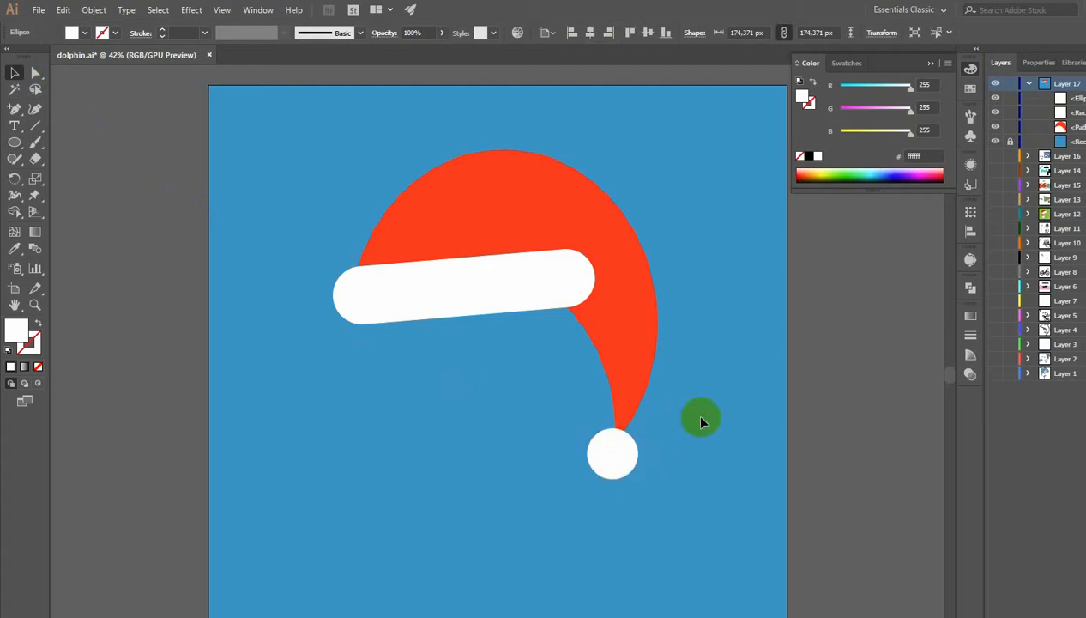
left_click(701, 418)
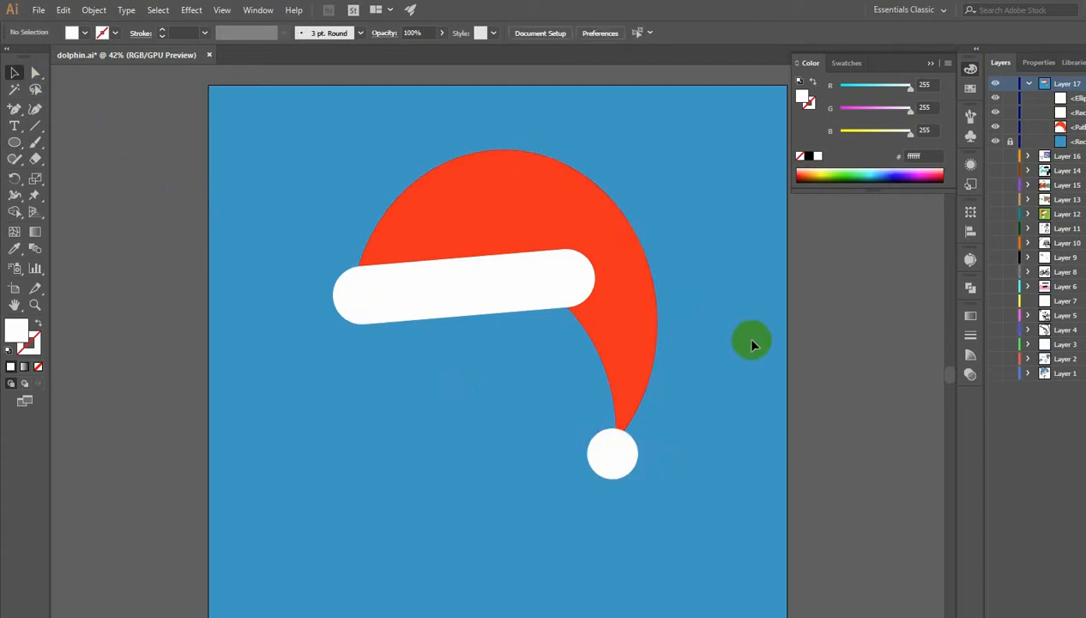
- Duplicate the whole hat to the left of the artboard
left_click_drag(489, 152, 686, 467)
left_click_drag(632, 359, 162, 316)
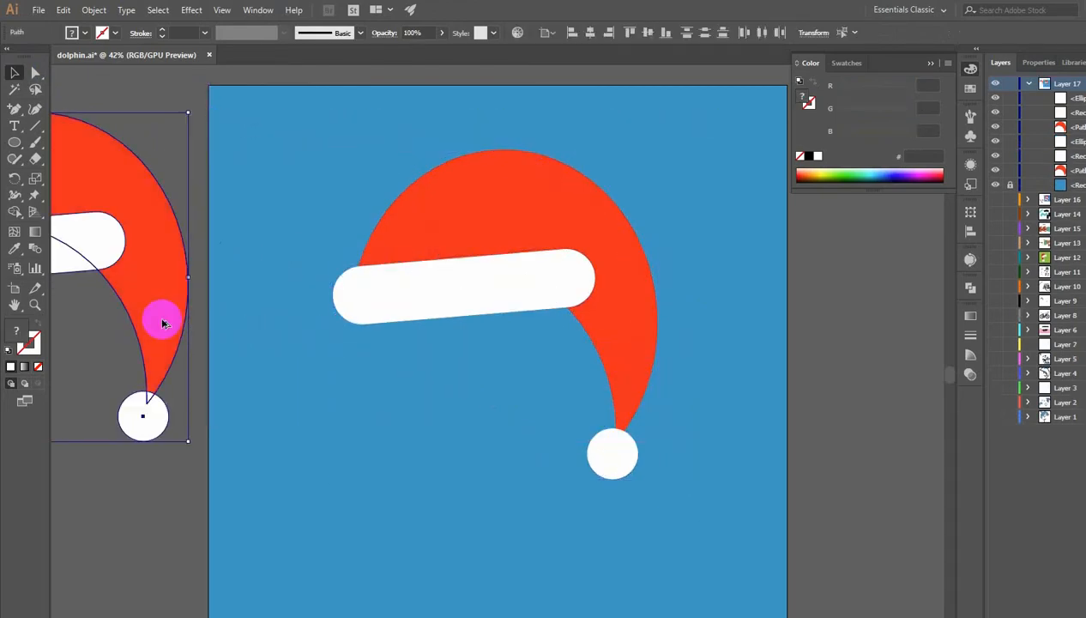
left_click(696, 337)
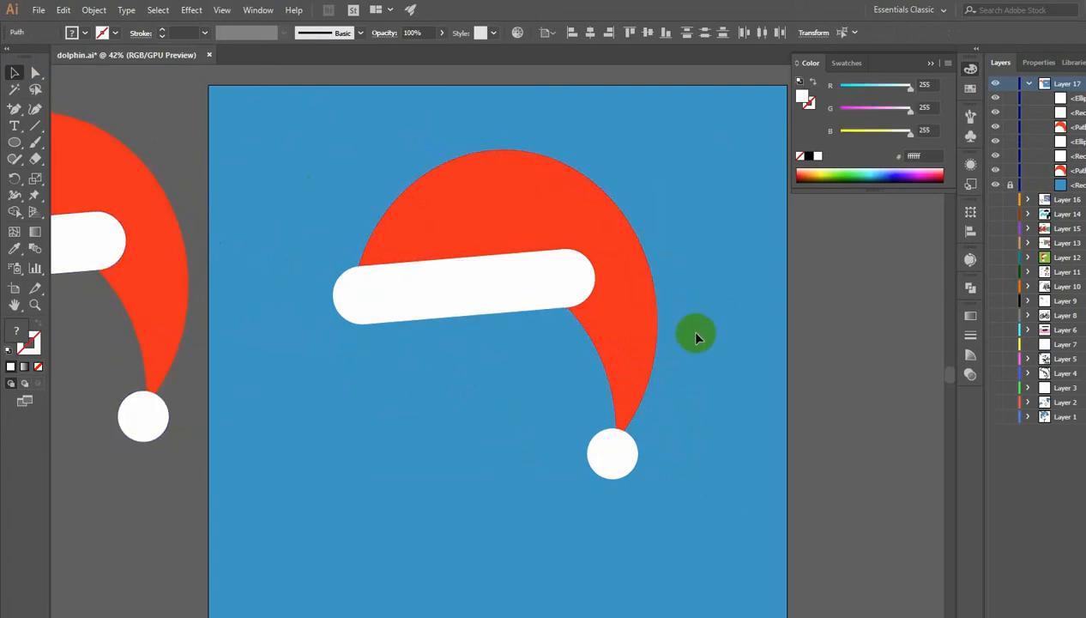
- Apply an Arch warp effect with 35% horizontal bend to the white bar
left_click(463, 302)
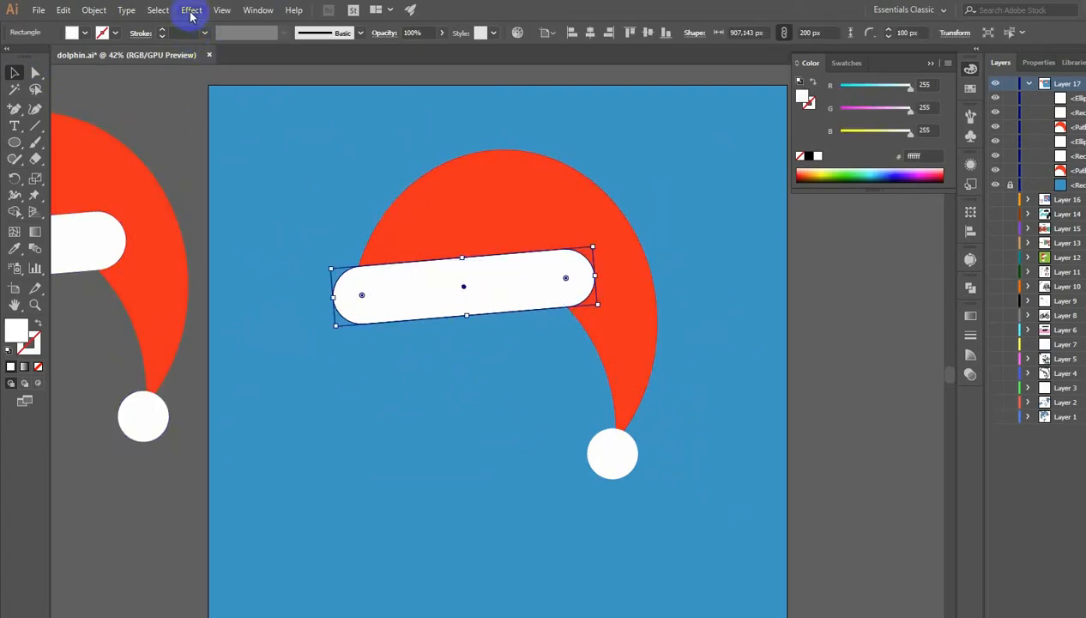
left_click(191, 12)
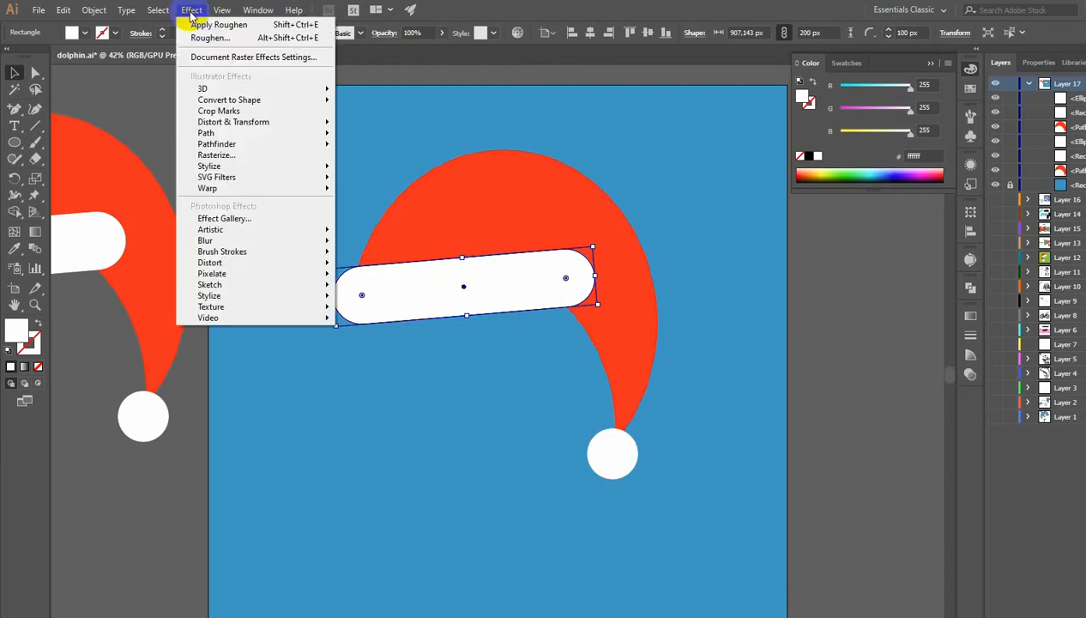
mouse_move(225, 191)
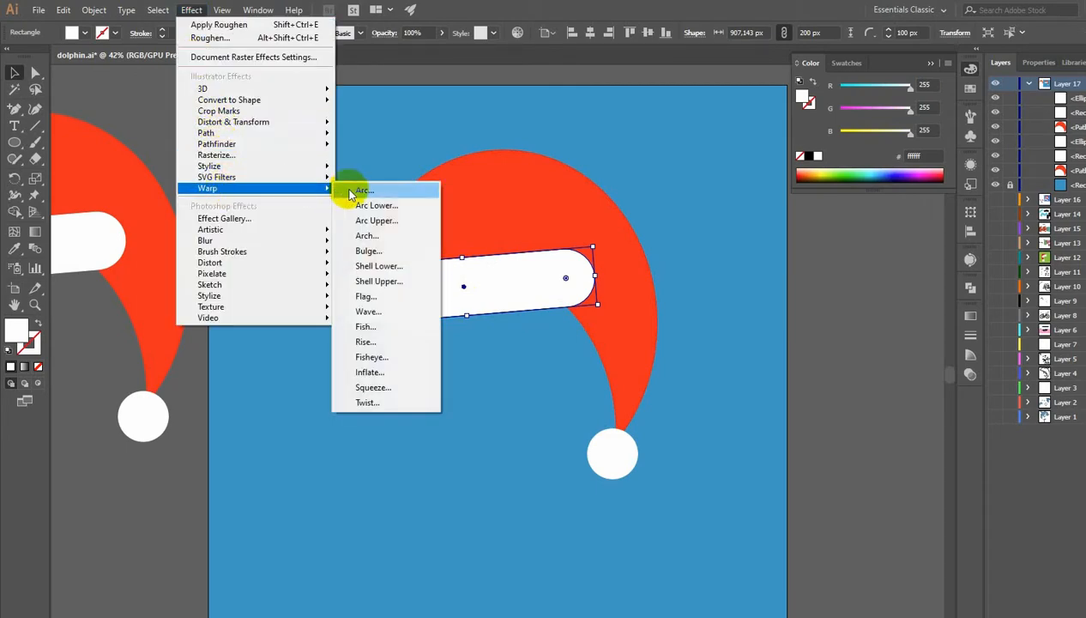
left_click(370, 235)
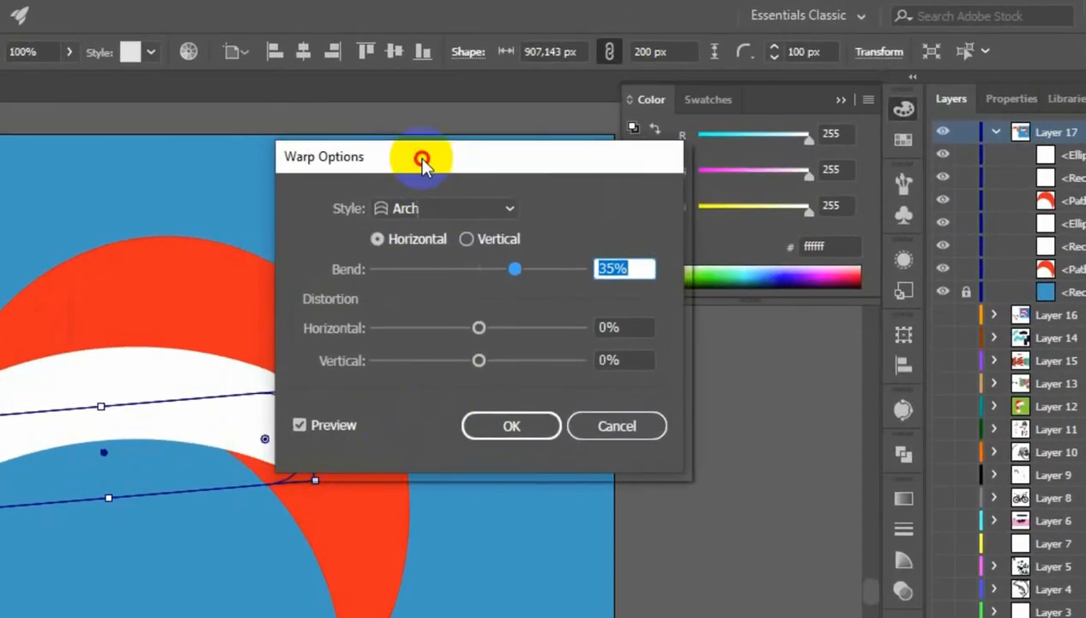
left_click_drag(618, 105, 691, 111)
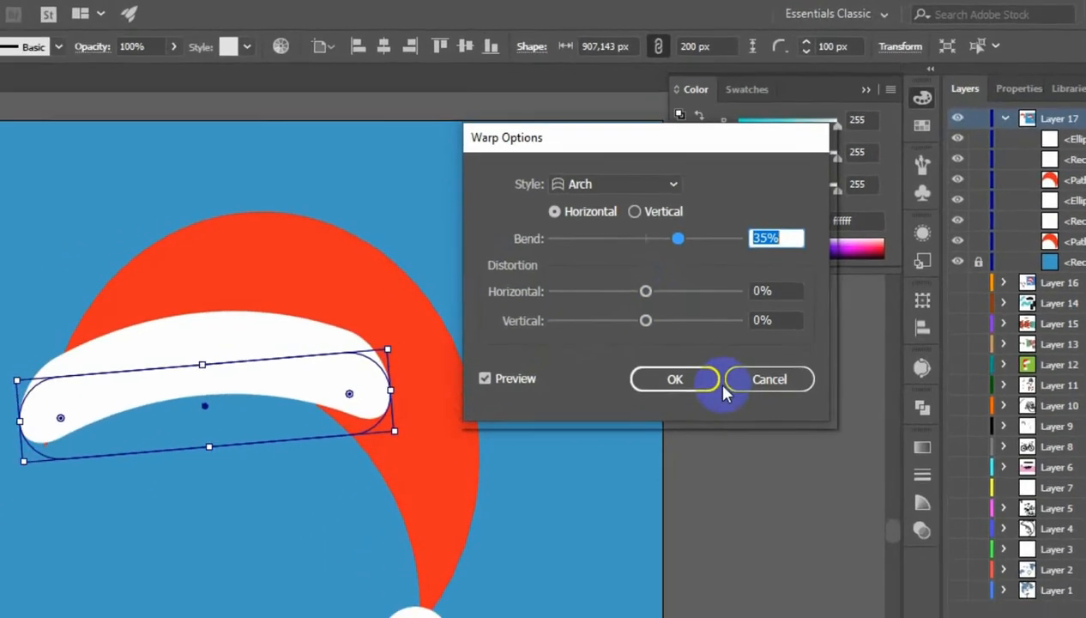
left_click(628, 422)
- Nudge the warped white bar slightly left into place on the hat
mouse_move(534, 279)
left_mouse_down()
mouse_move(516, 277)
mouse_move(522, 285)
left_mouse_up()
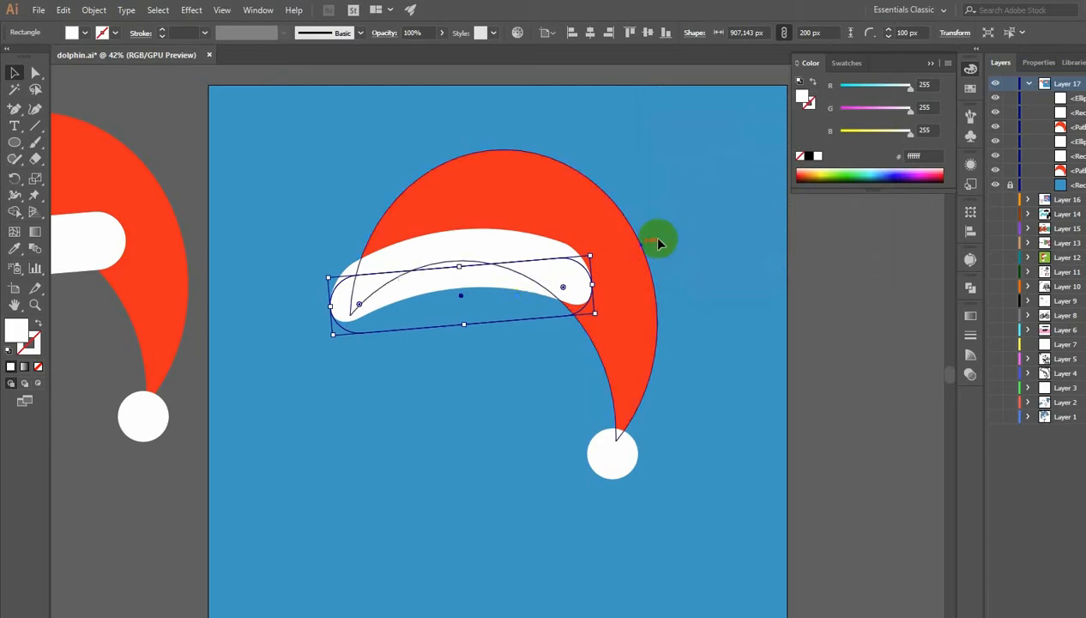
left_click(705, 222)
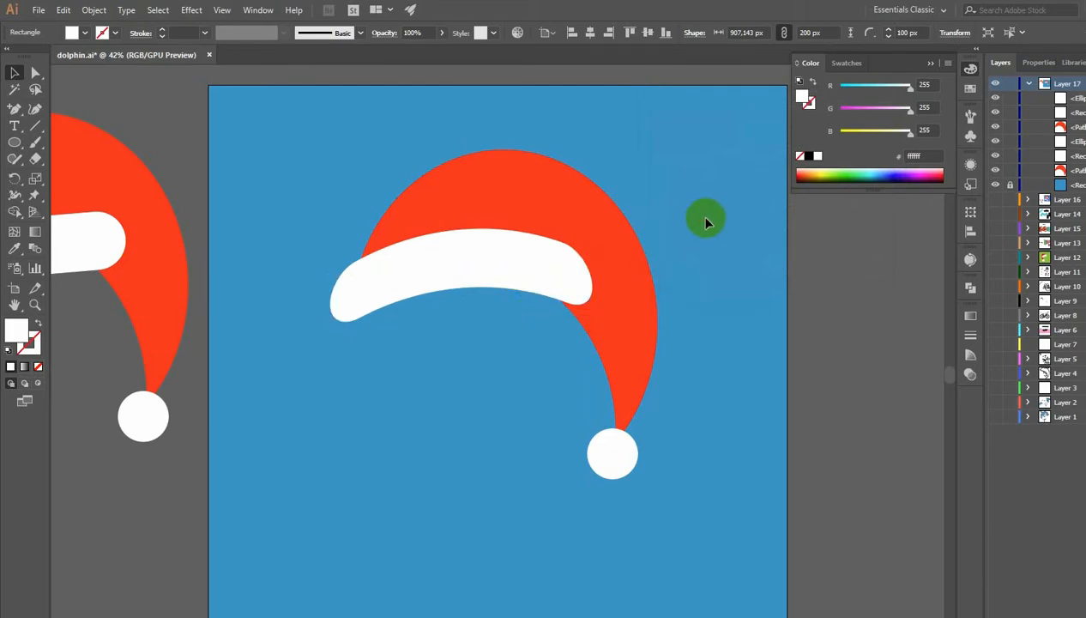
left_click(505, 249)
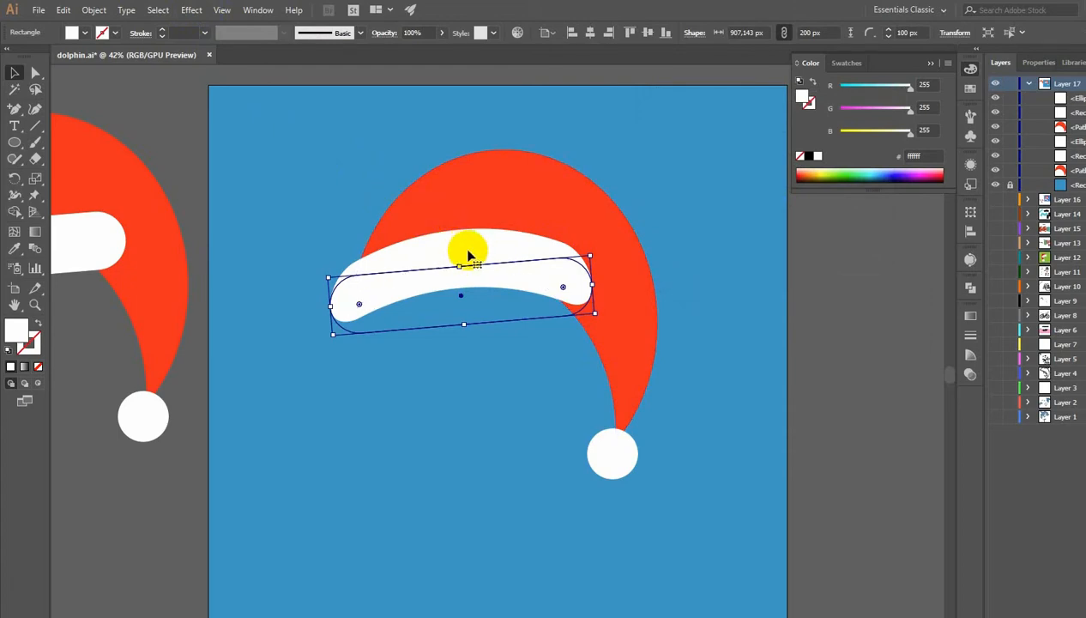
- Duplicate the warped white bar below the hat and fill the original bar with light grey #b6b7b7
left_click_drag(469, 255, 442, 357)
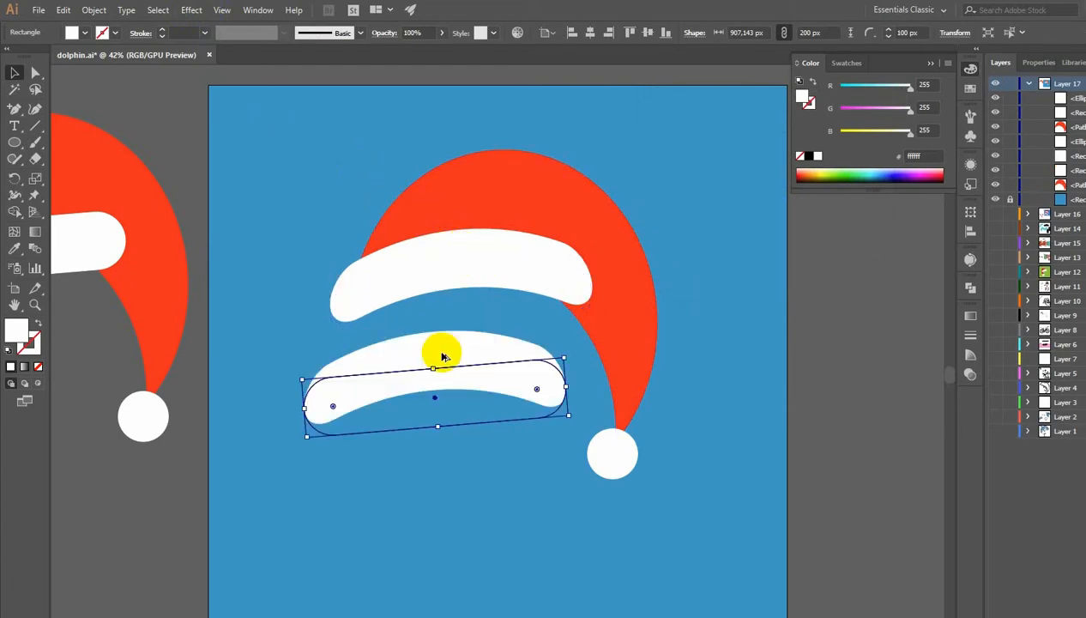
left_click(374, 304)
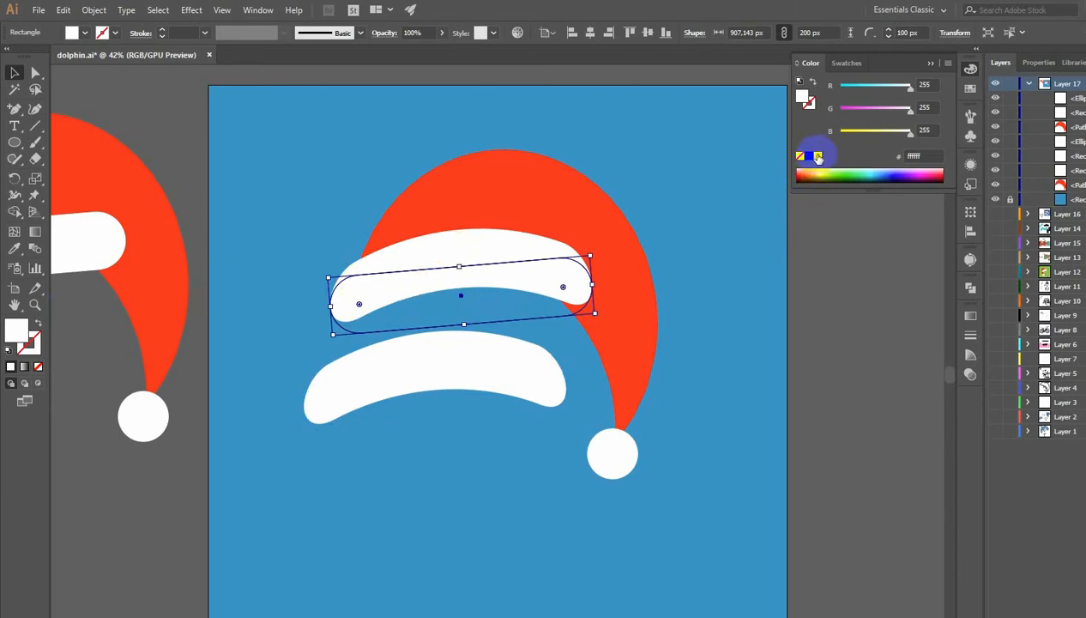
double_click(17, 327)
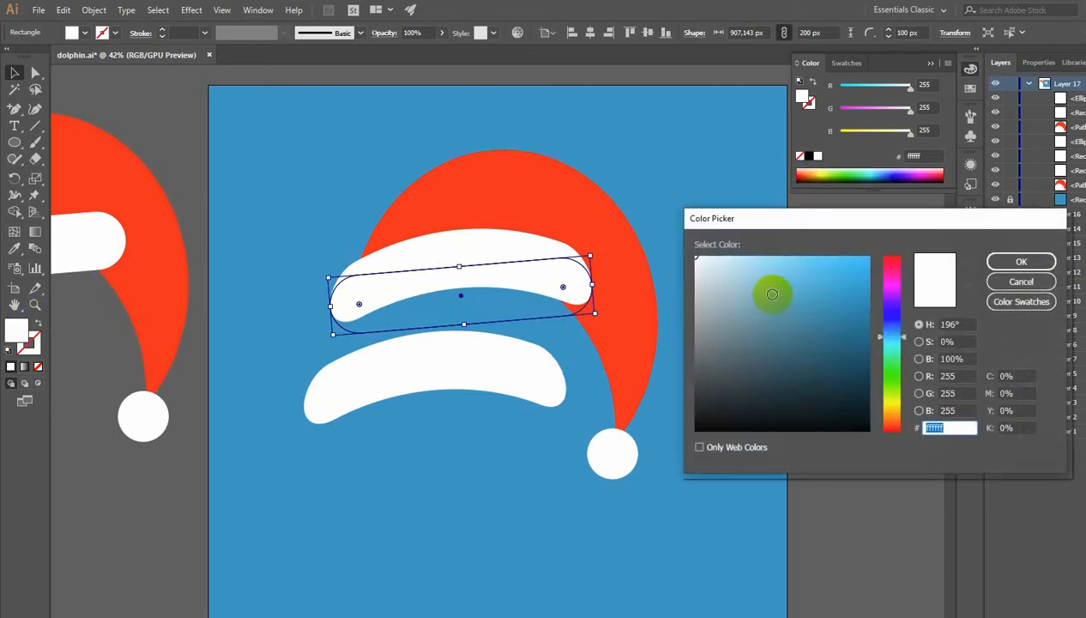
left_click(697, 305)
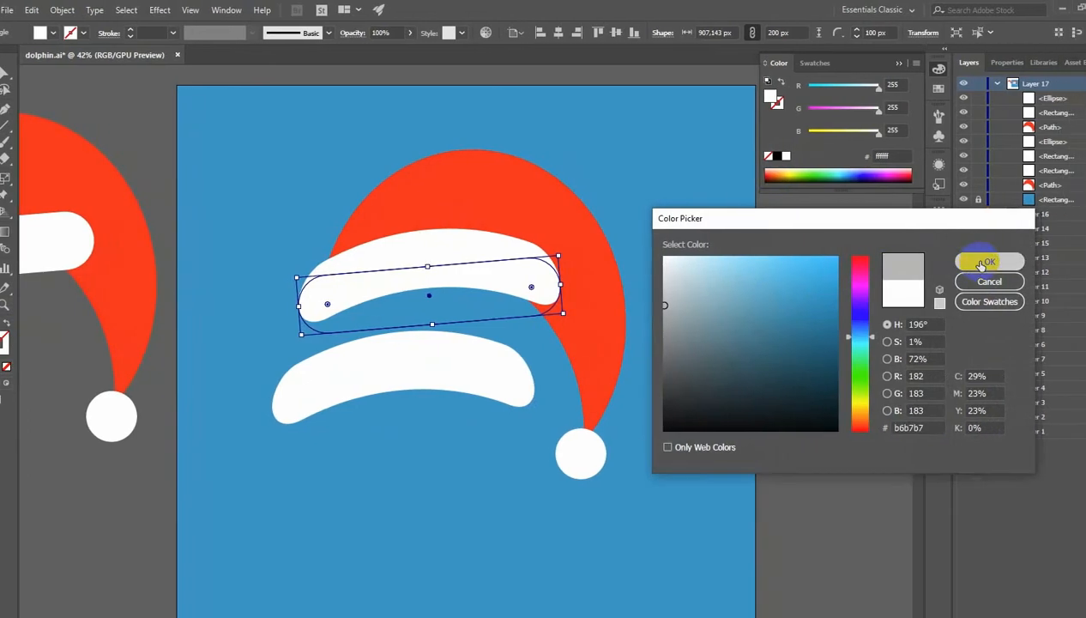
left_click(983, 263)
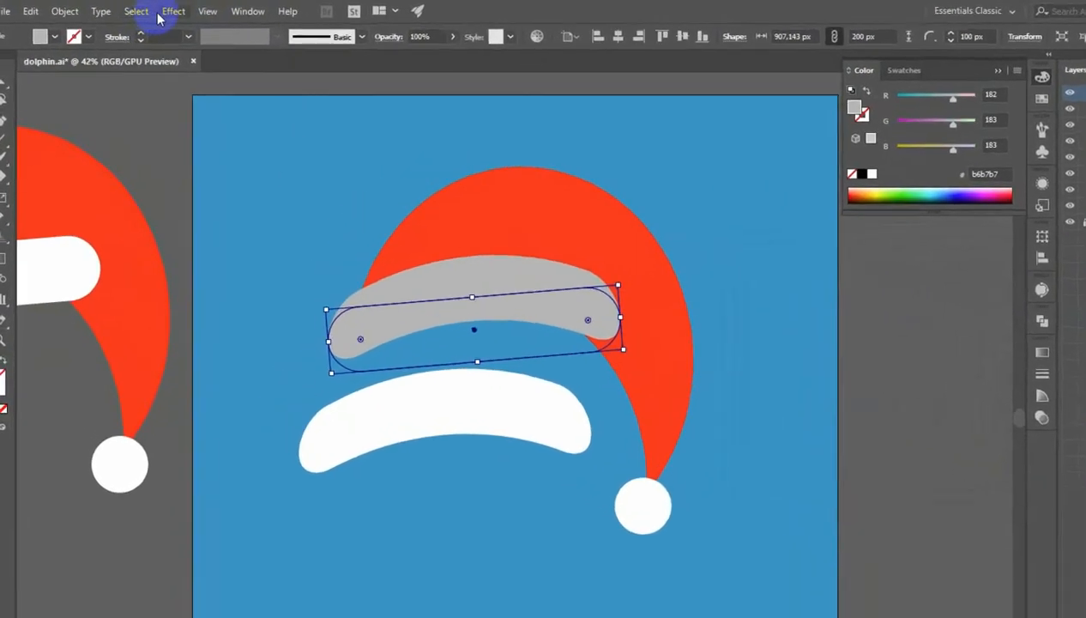
- Apply a Roughen effect to the grey bar with 3% size and a much higher detail setting
left_click(145, 9)
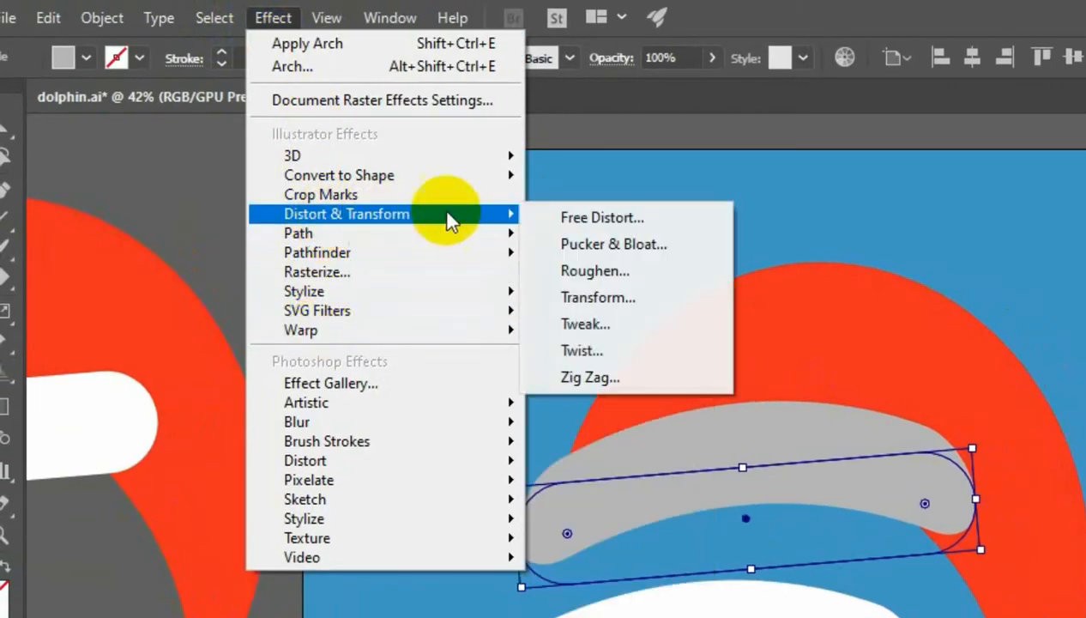
mouse_move(450, 216)
left_click(587, 274)
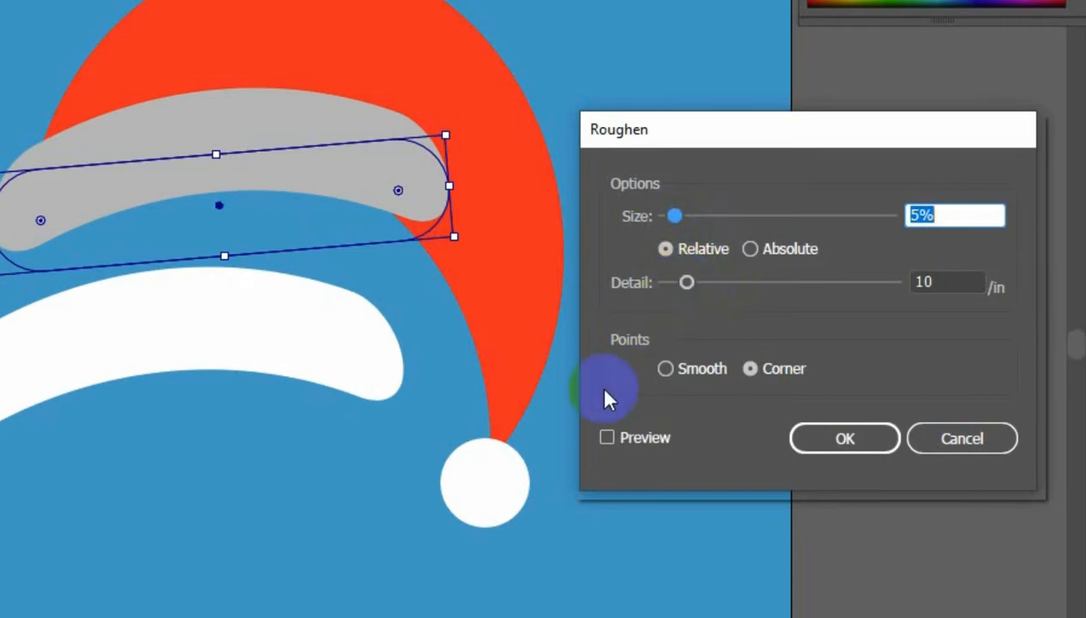
left_click(607, 438)
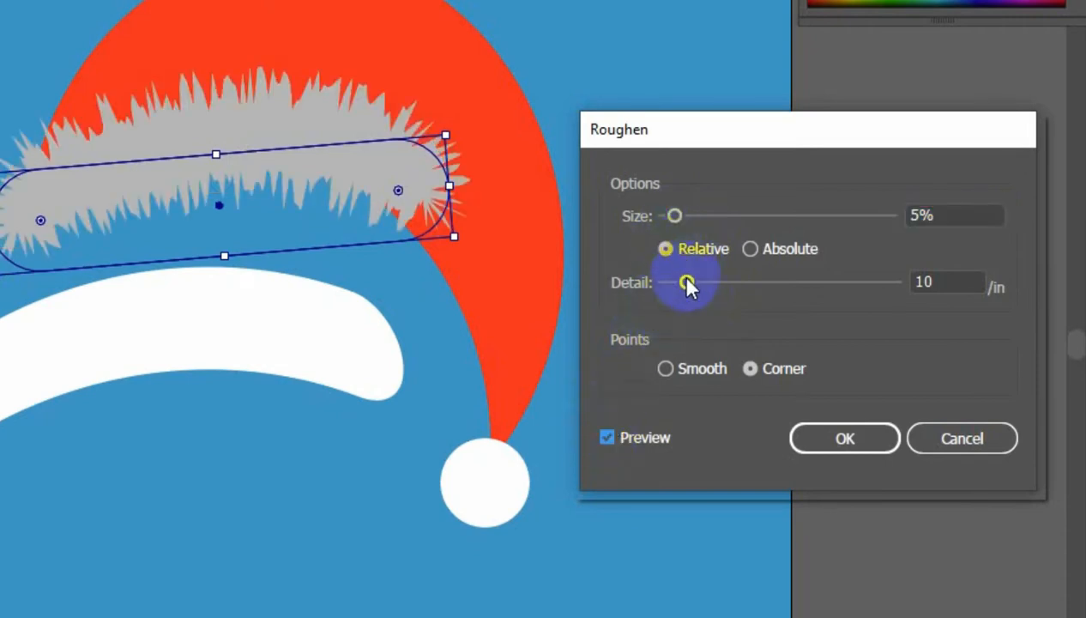
left_click_drag(676, 217, 671, 216)
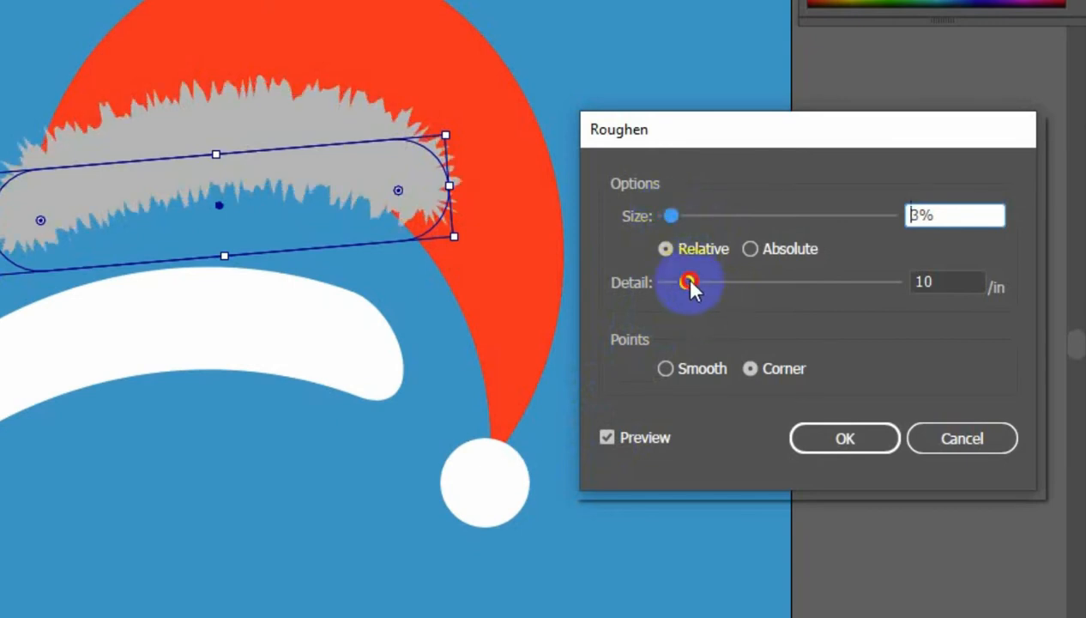
left_click_drag(689, 281, 816, 283)
left_click(837, 440)
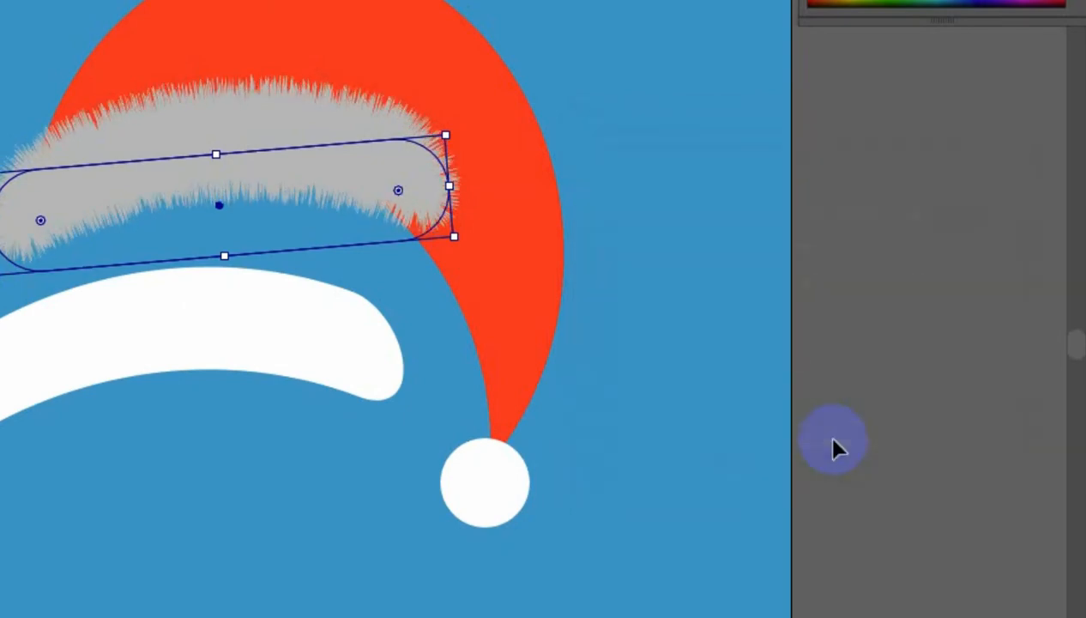
- Move the white bar copy back up over the grey bar, slightly offset so the grey fringe shows
left_click(236, 346)
left_click_drag(236, 347, 255, 175)
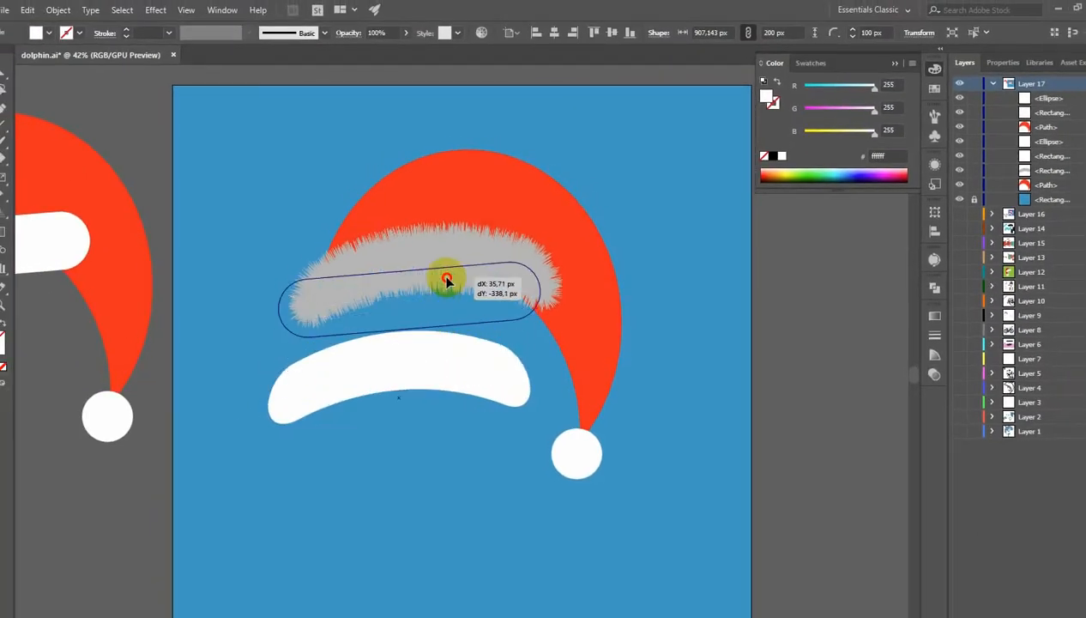
mouse_move(446, 282)
left_mouse_down()
mouse_move(453, 252)
mouse_move(464, 277)
left_mouse_up()
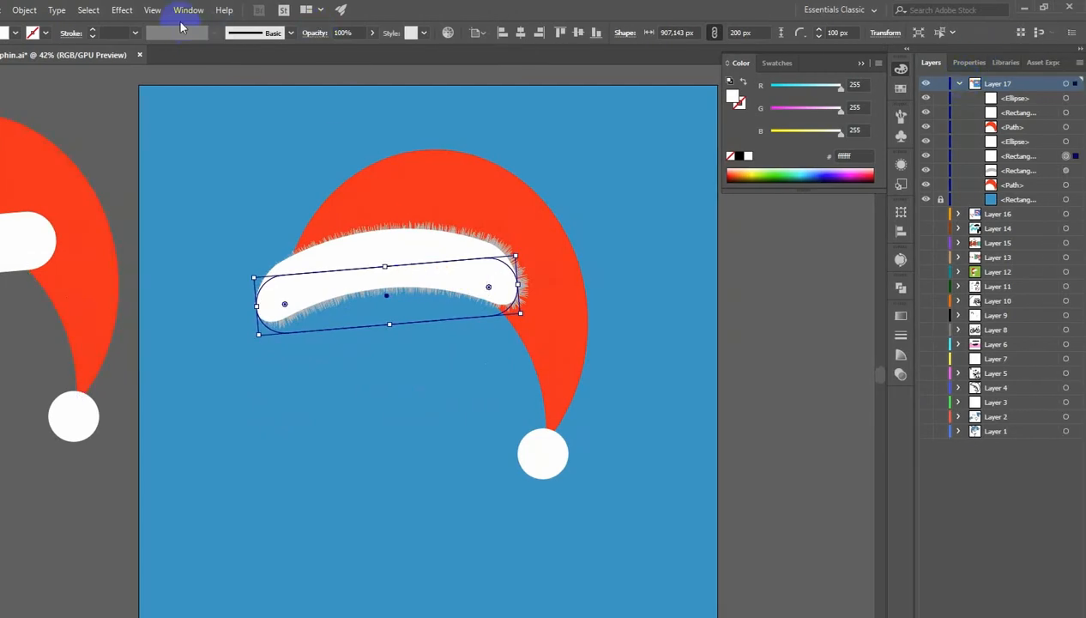
- Apply a Roughen effect to the white bar with 1% size and 100 detail, corner points
left_click(122, 11)
mouse_move(161, 192)
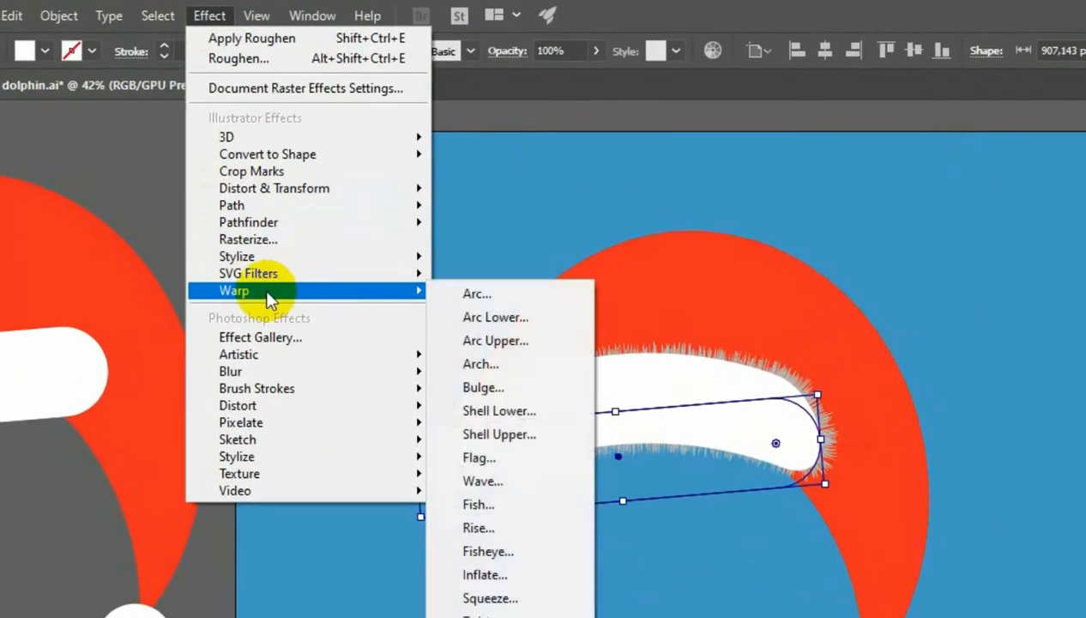
mouse_move(412, 190)
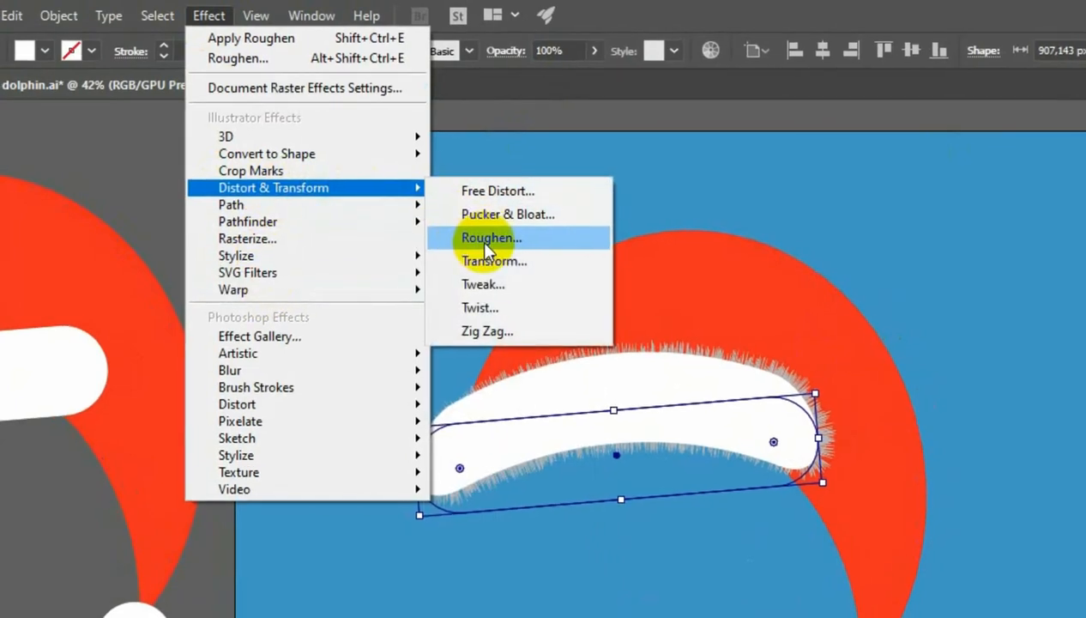
left_click(485, 243)
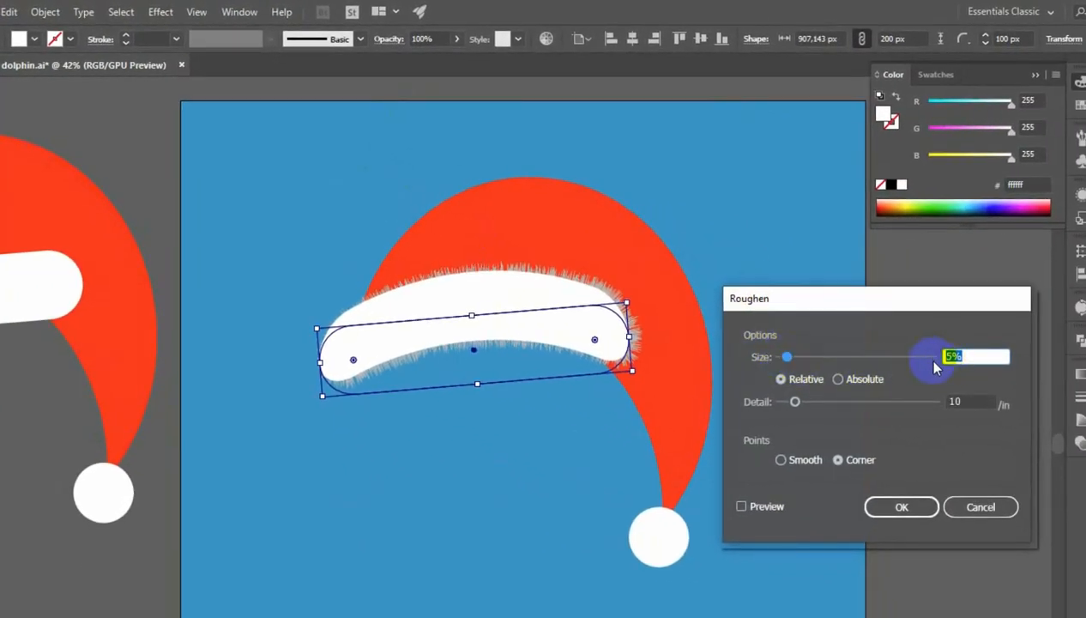
type("1")
left_click_drag(796, 401, 951, 407)
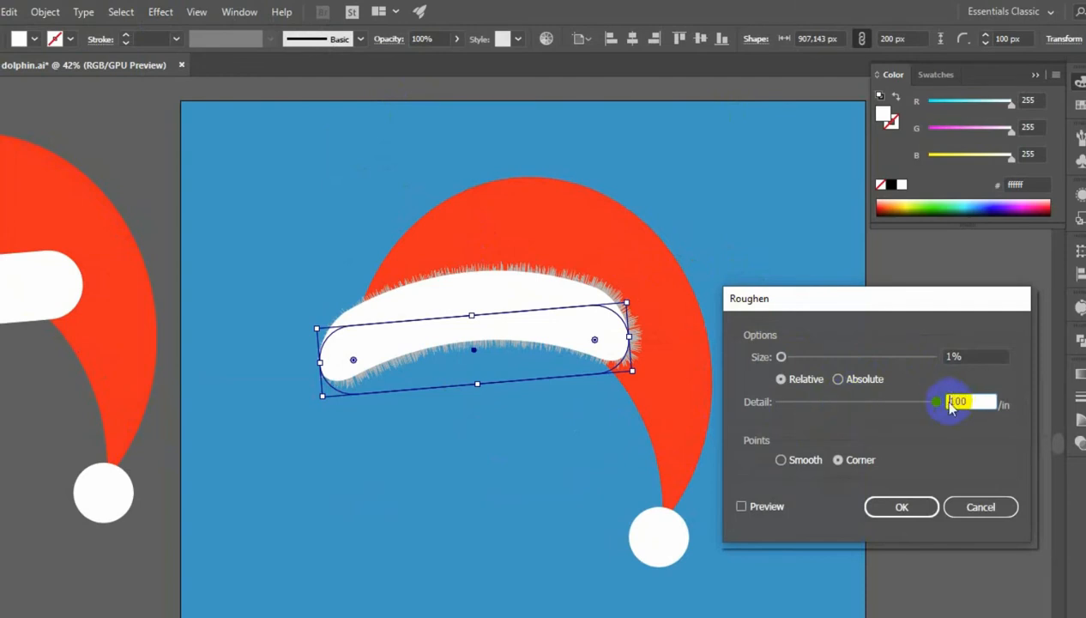
left_click(742, 506)
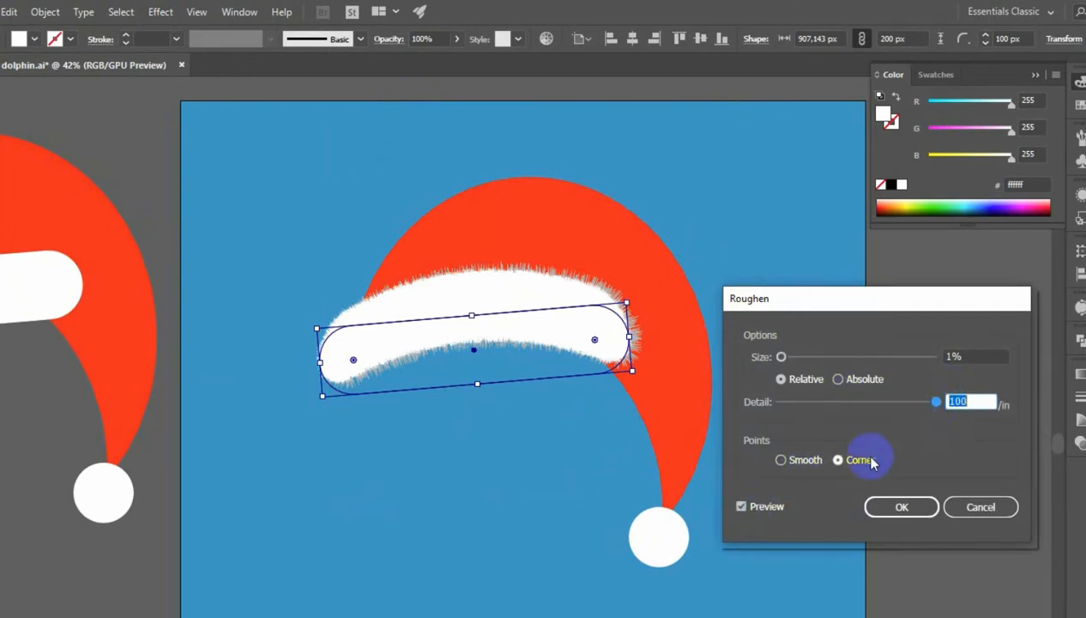
left_click(896, 507)
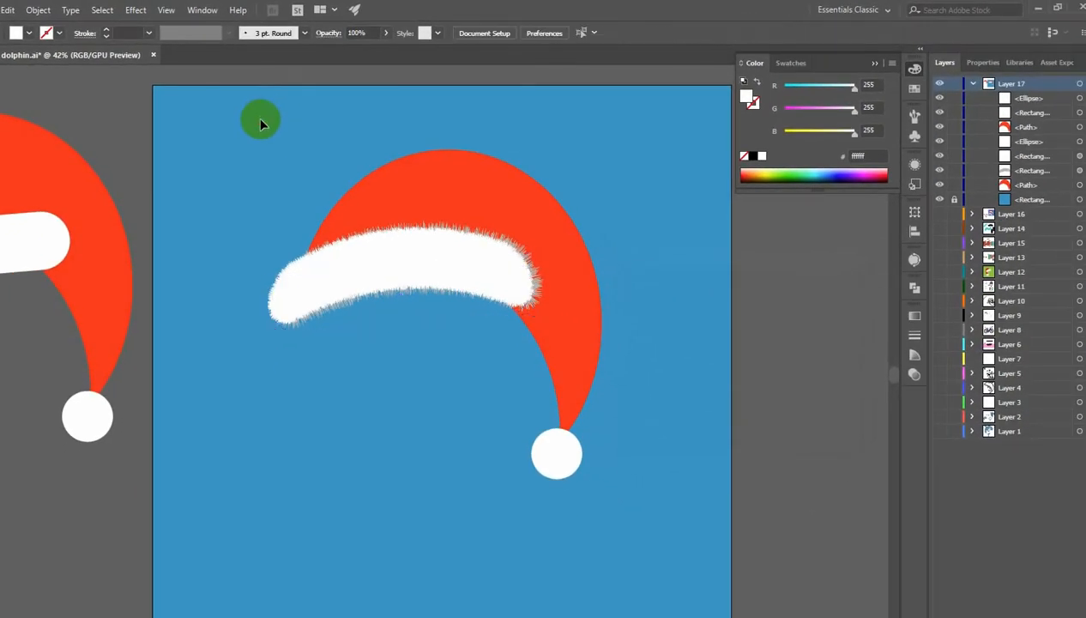
- Duplicate the pom-pom slightly down and to the left of the original
left_click(558, 449)
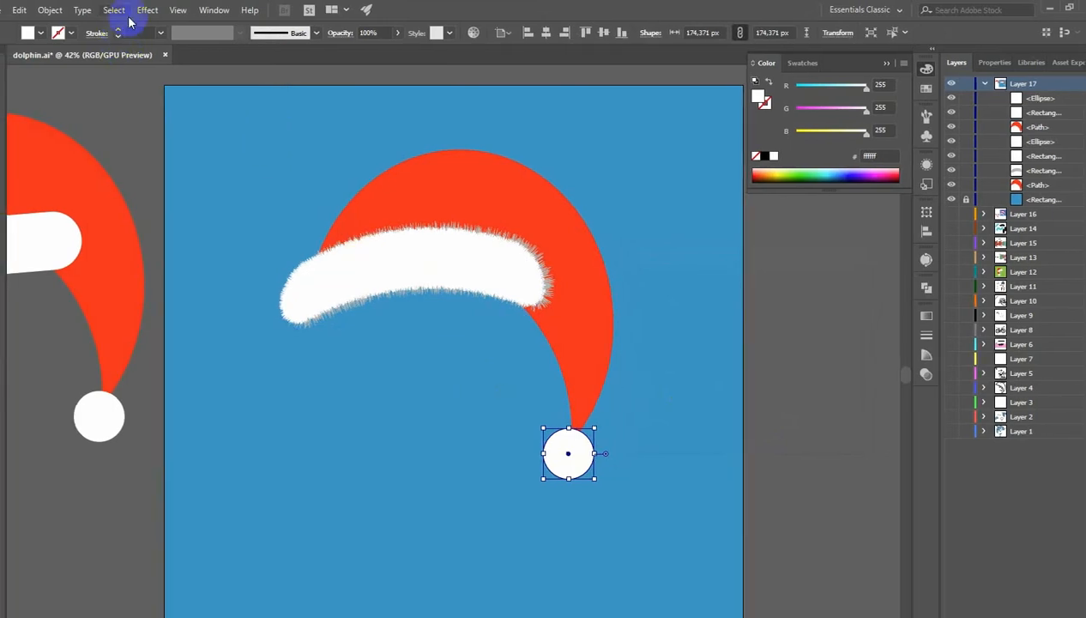
left_click(147, 9)
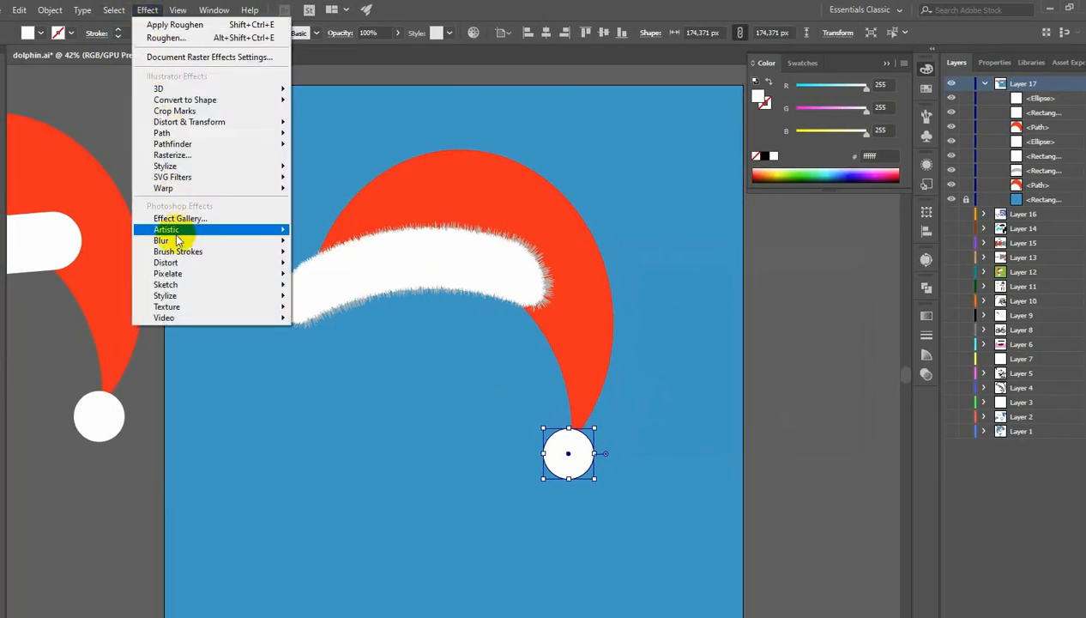
left_click(575, 468)
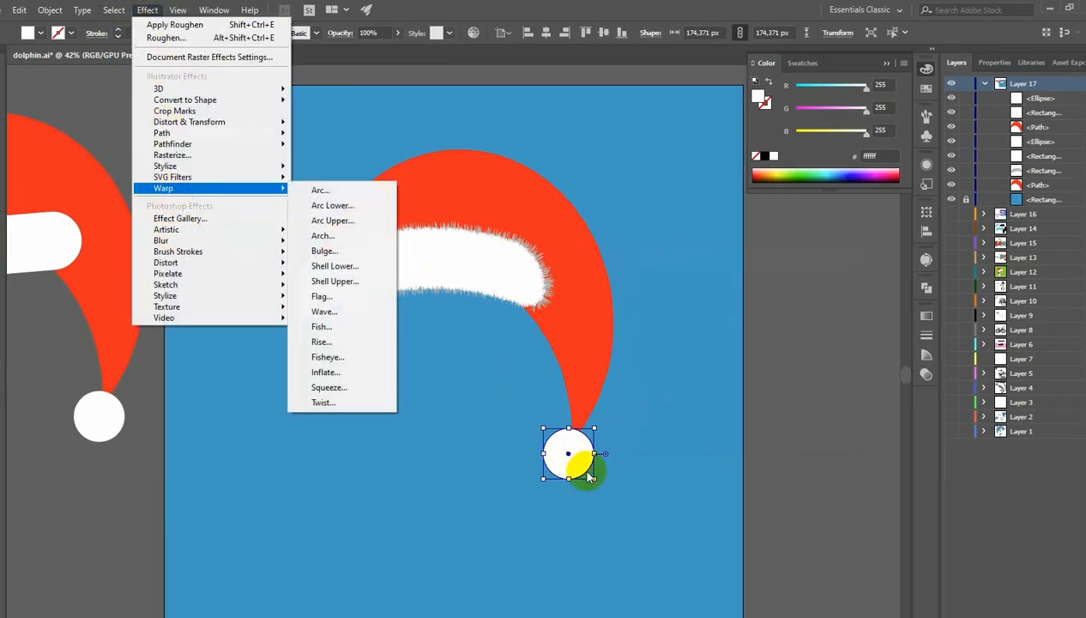
left_click_drag(574, 468, 520, 493)
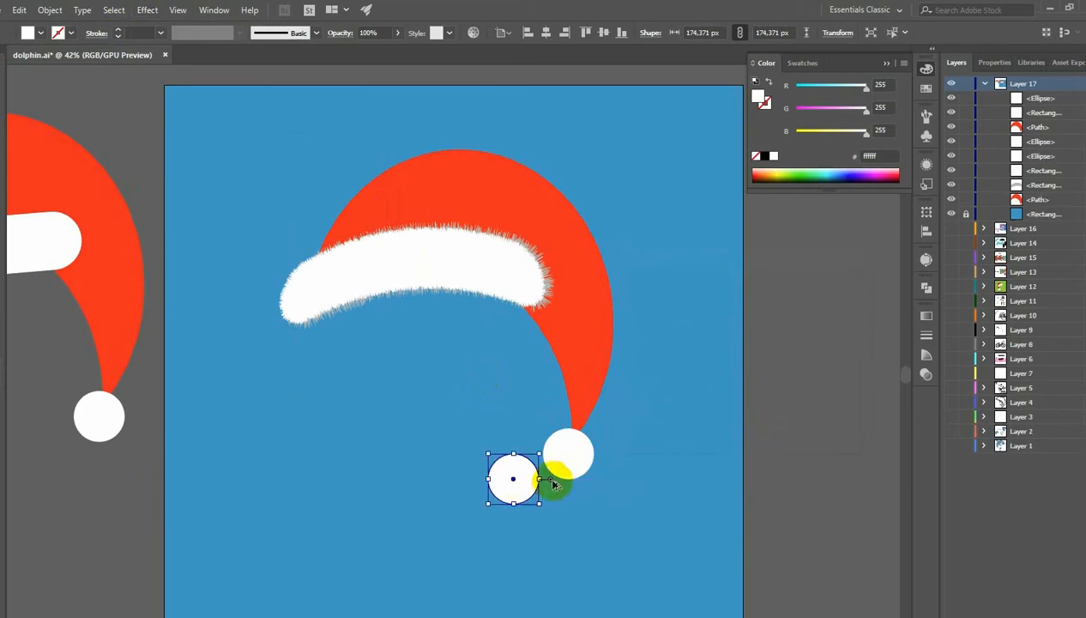
- Fill the original pom-pom with the grey bar's colour using the Eyedropper
left_click(571, 461)
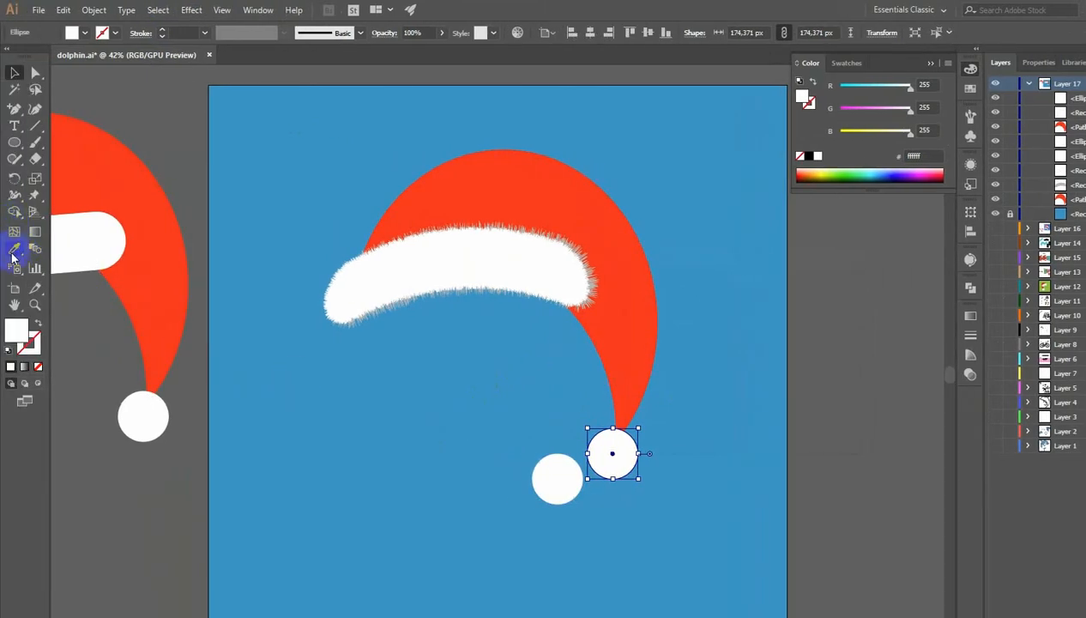
left_click(14, 251)
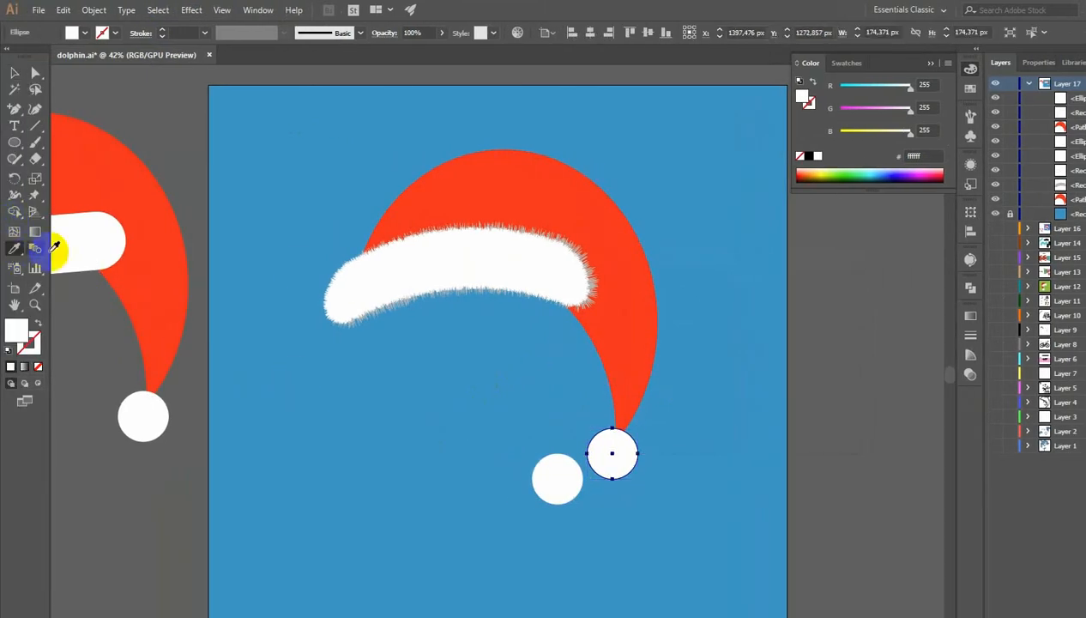
left_click(601, 275)
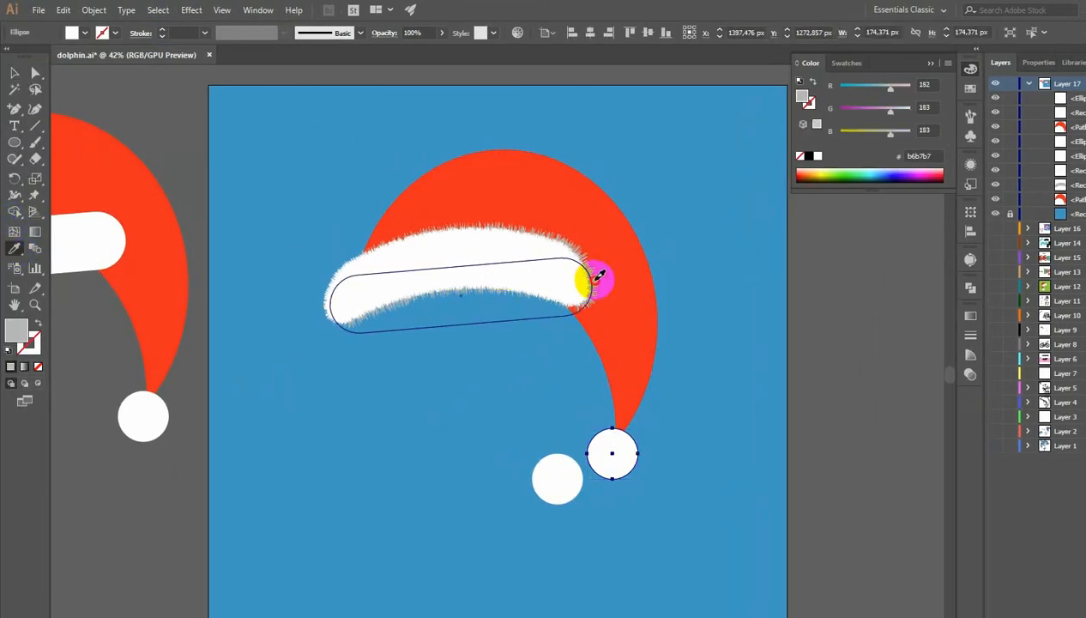
- Apply a Roughen effect to the grey pom-pom with 5% size and 40 detail
left_click(192, 10)
mouse_move(225, 122)
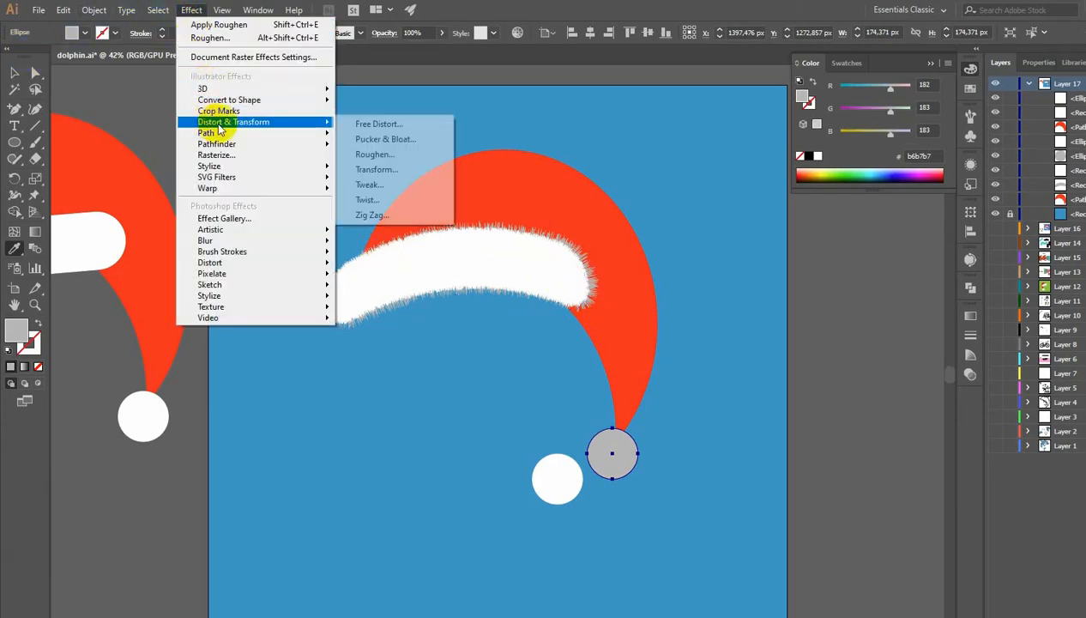
left_click(371, 154)
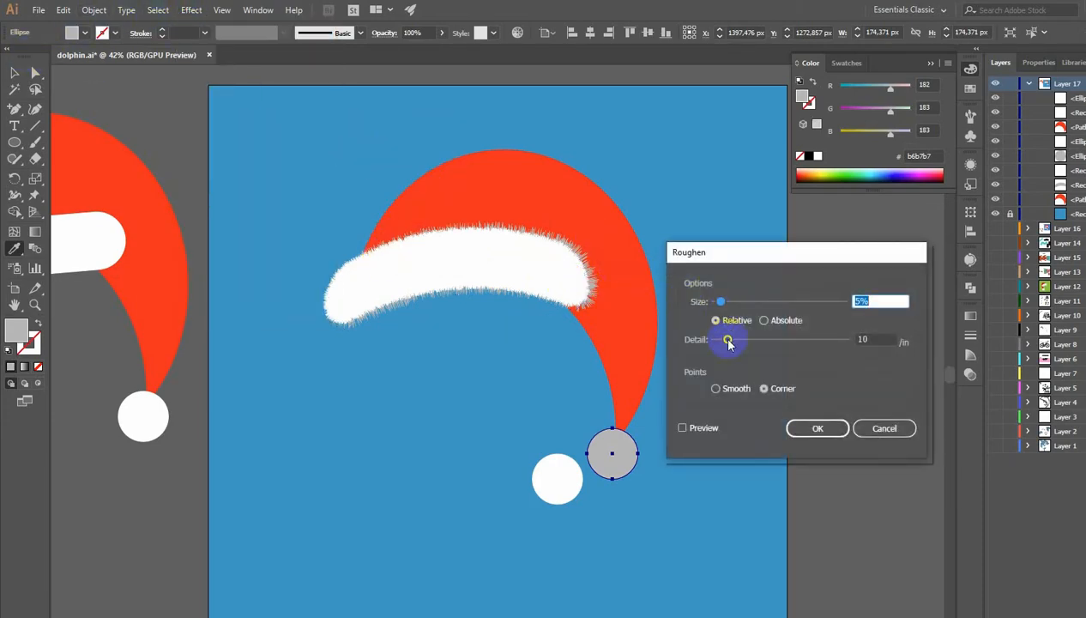
left_click_drag(728, 340, 765, 340)
left_click(682, 428)
left_click(820, 427)
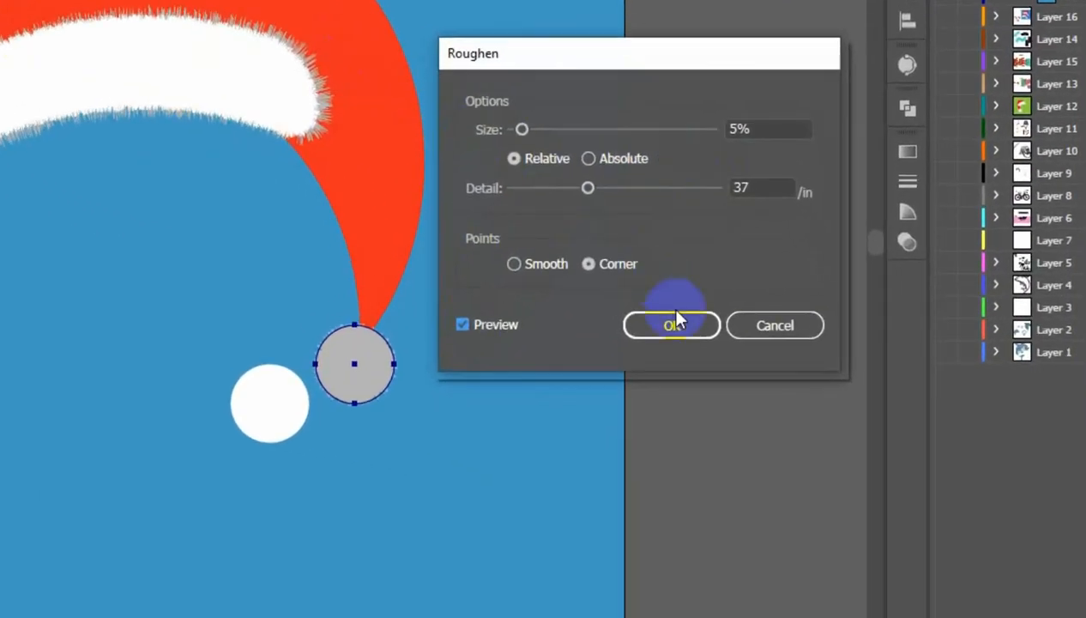
left_click_drag(588, 188, 592, 187)
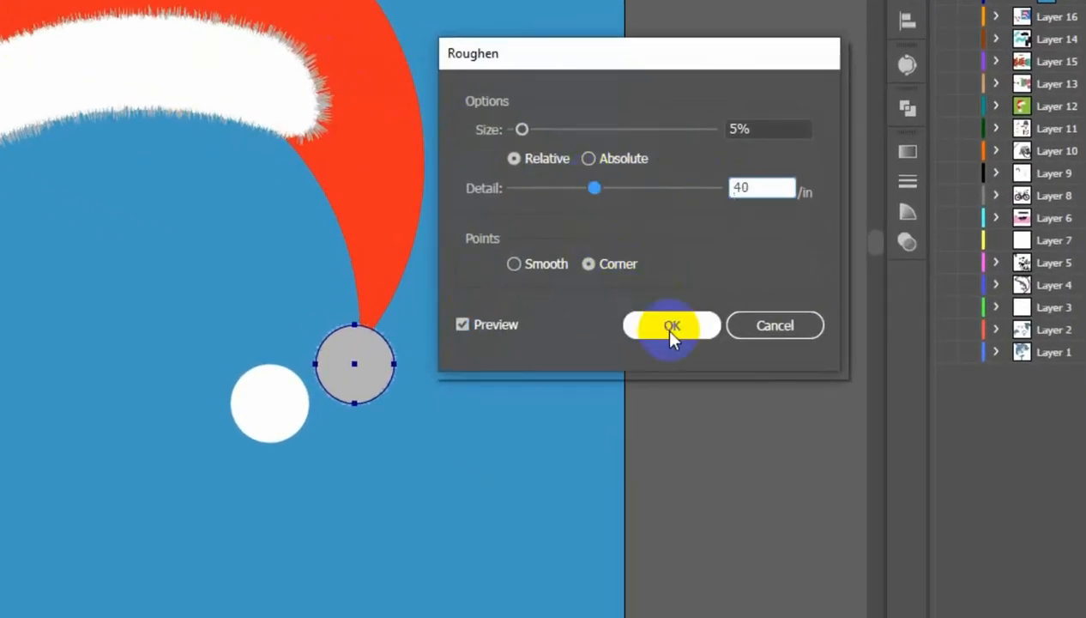
left_click(671, 330)
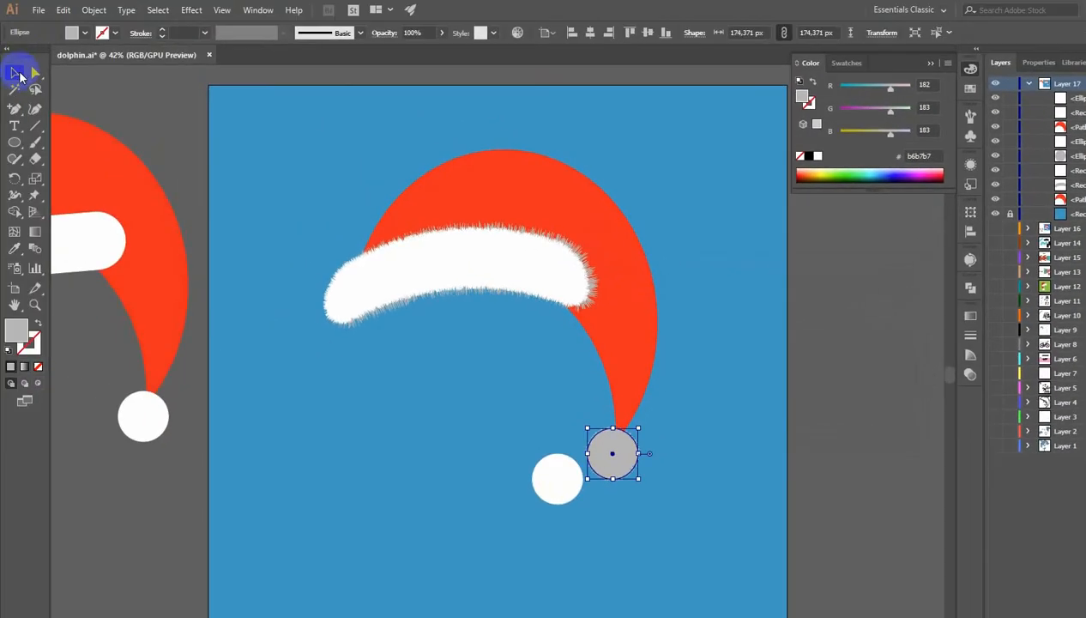
- Apply a Roughen effect to the white pom-pom copy with 1% size and 100 detail
left_click(546, 467)
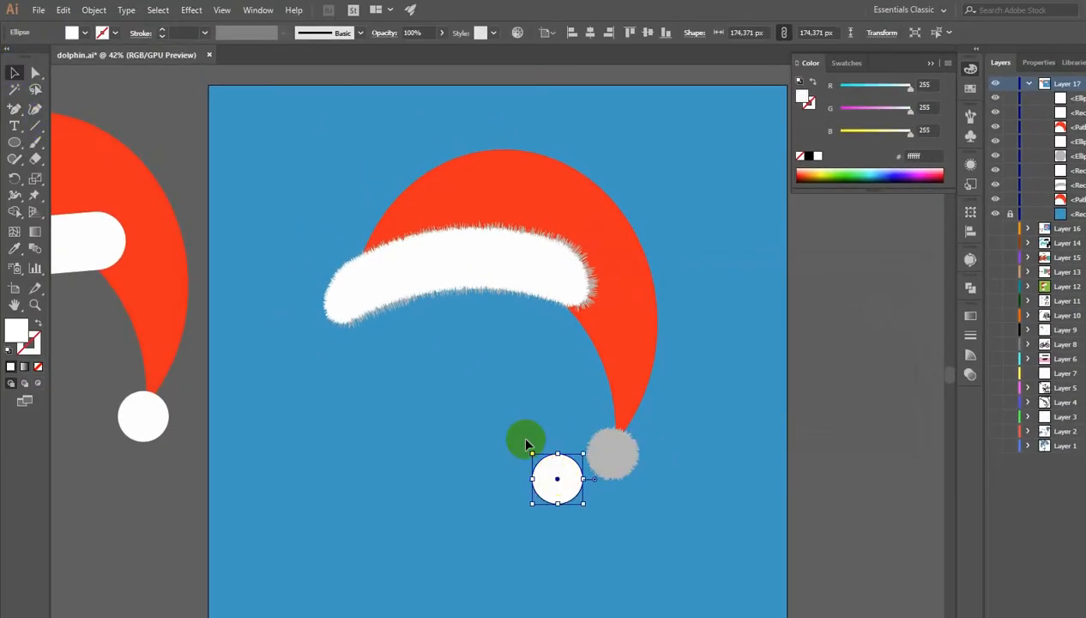
left_click(182, 11)
mouse_move(262, 122)
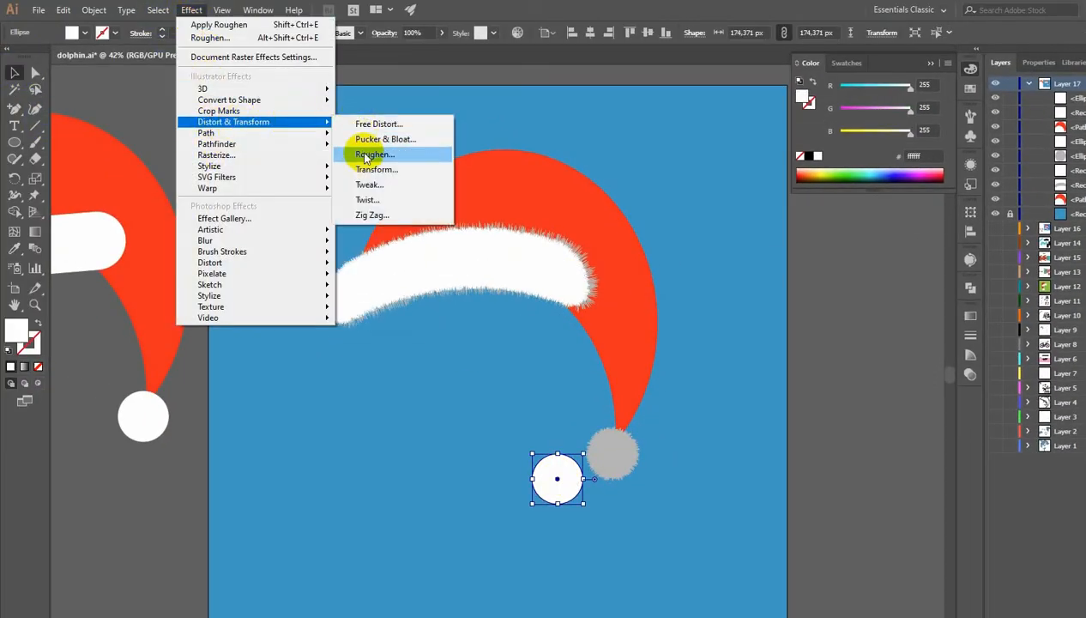
left_click(369, 155)
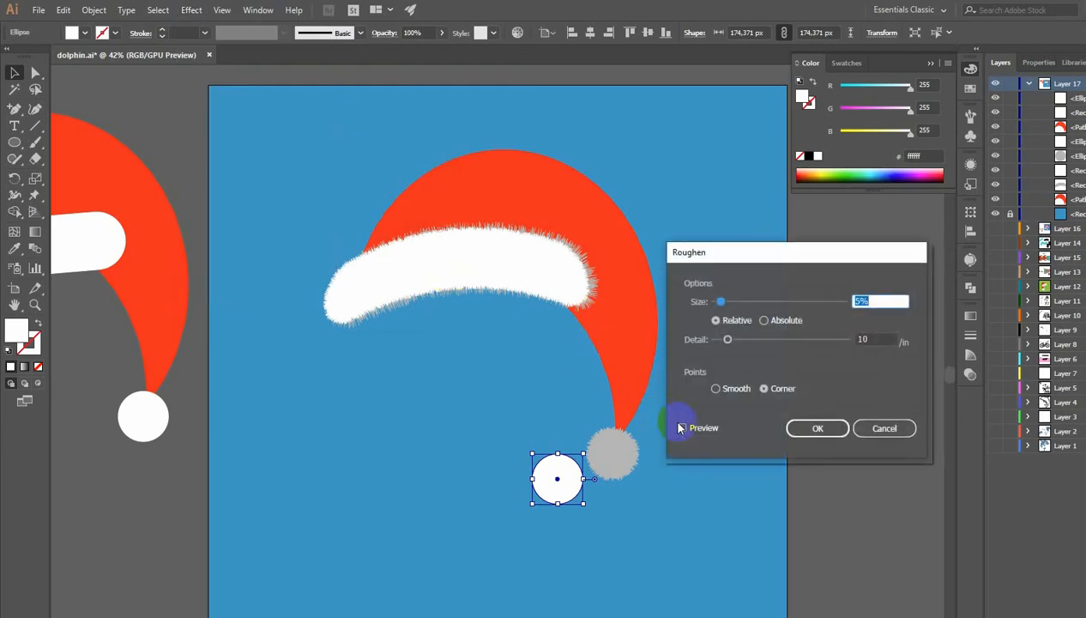
double_click(861, 301)
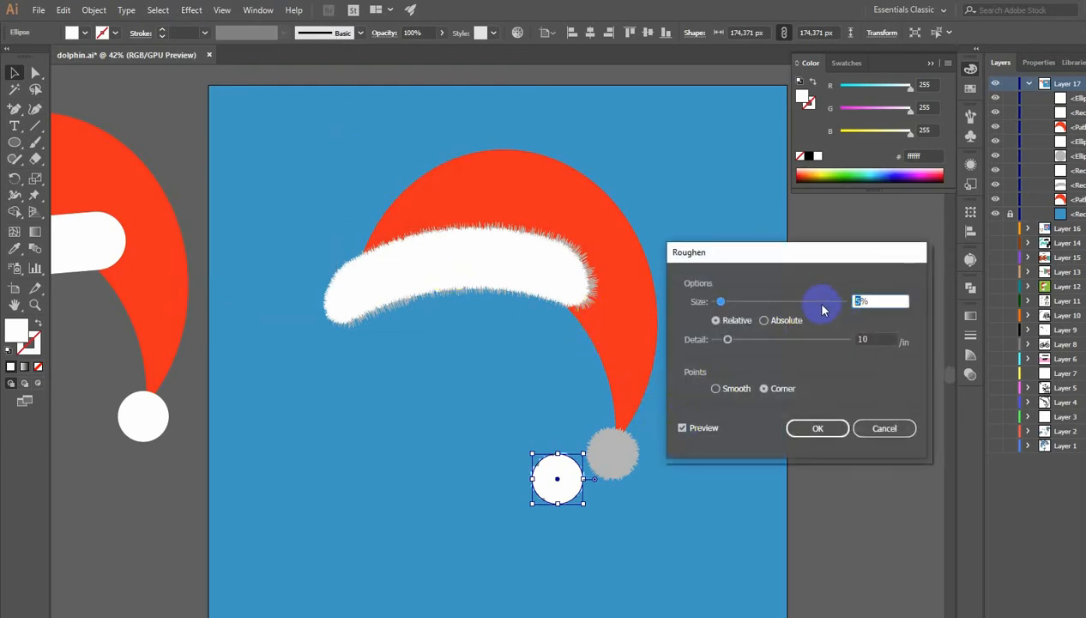
left_click_drag(731, 343, 933, 359)
left_click(810, 431)
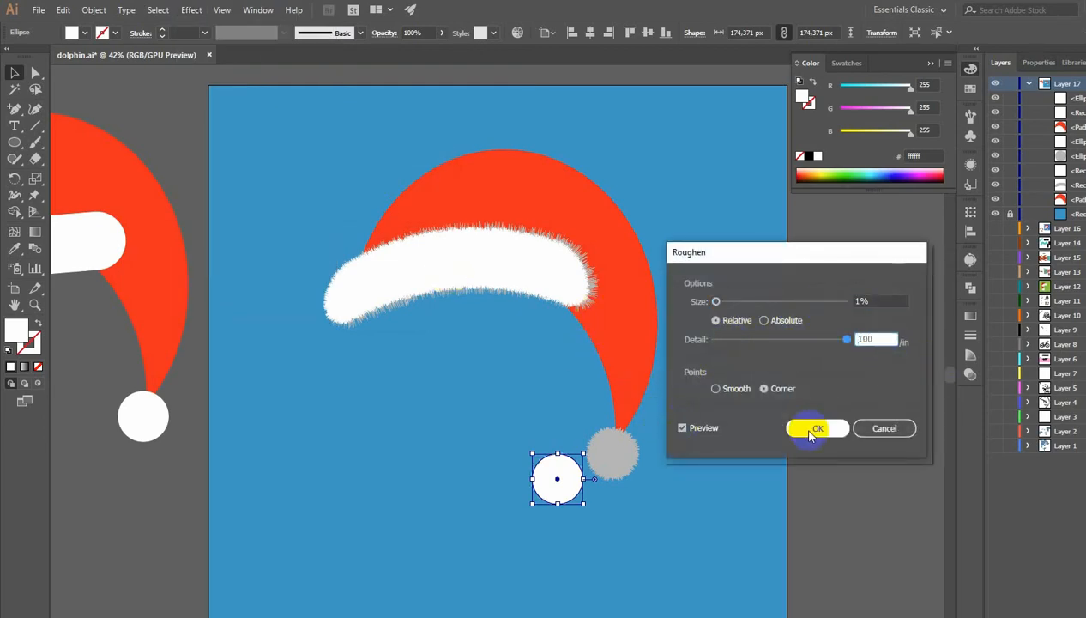
- Confirm the Roughen on the white pom-pom copy and move it over the grey pom-pom
left_click(690, 430)
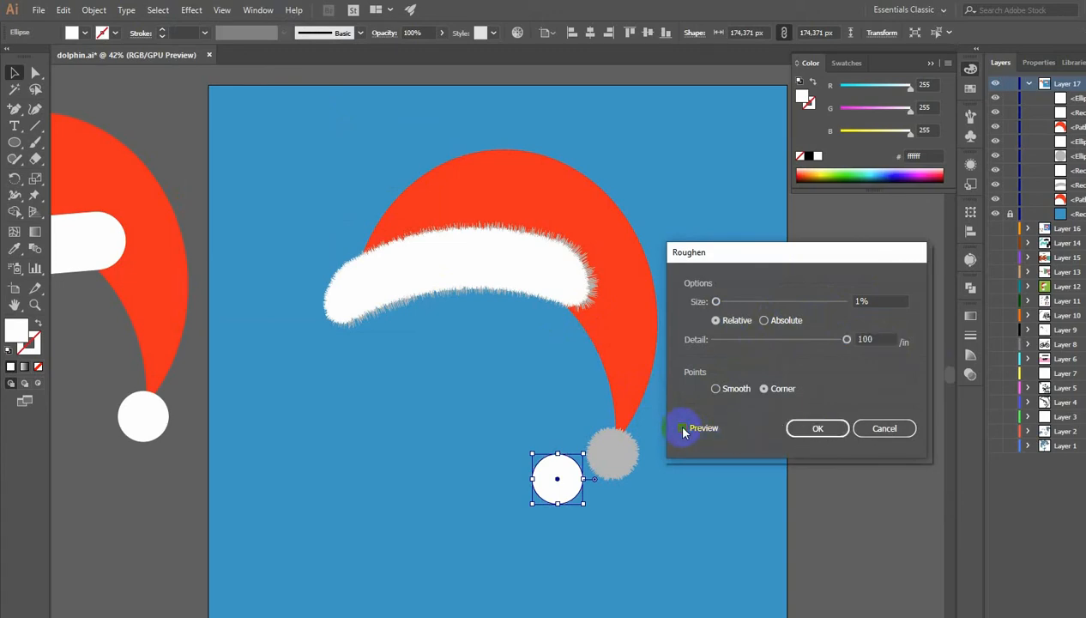
left_click(817, 428)
left_click_drag(558, 478, 611, 457)
left_click(695, 451)
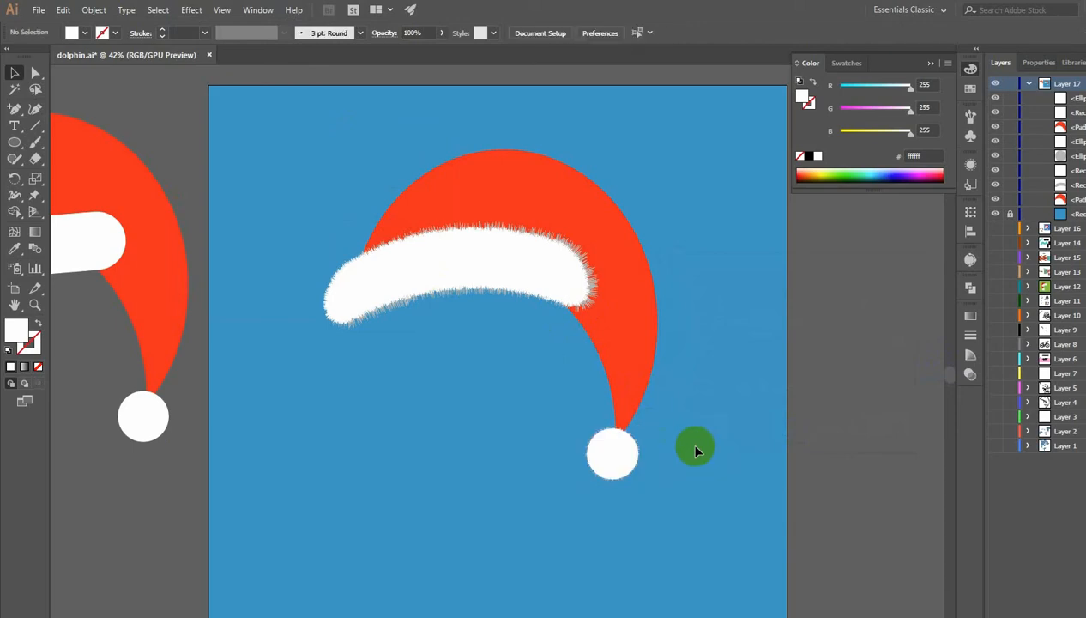
- Nudge the white pom-pom slightly so it sits neatly over the grey one at the hat's tip
left_click(616, 453)
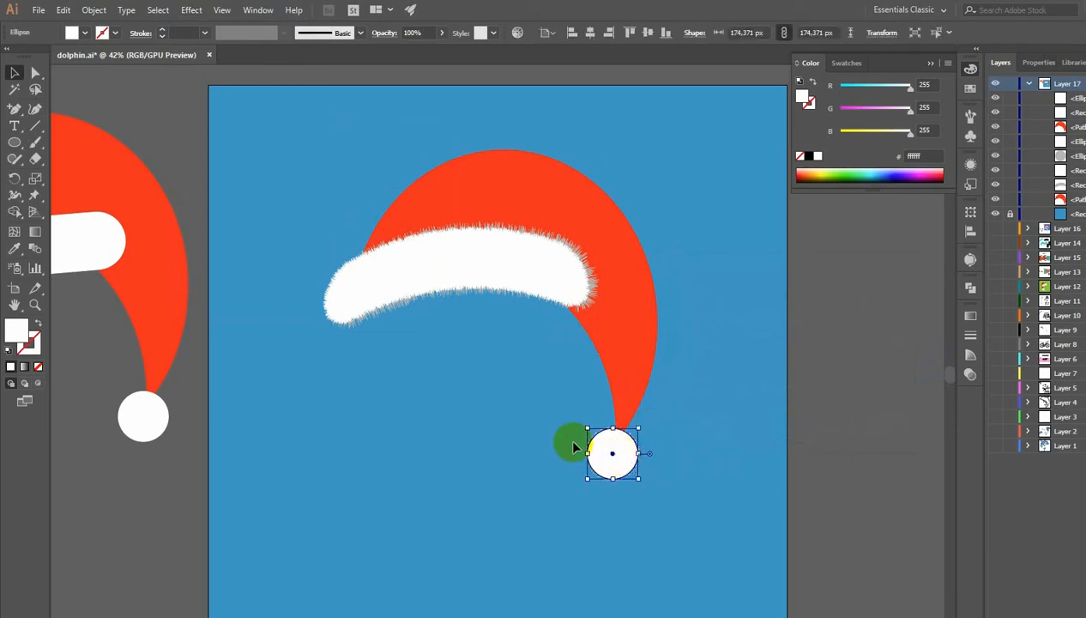
left_click(36, 309)
left_click_drag(598, 426, 734, 456)
left_click(14, 72)
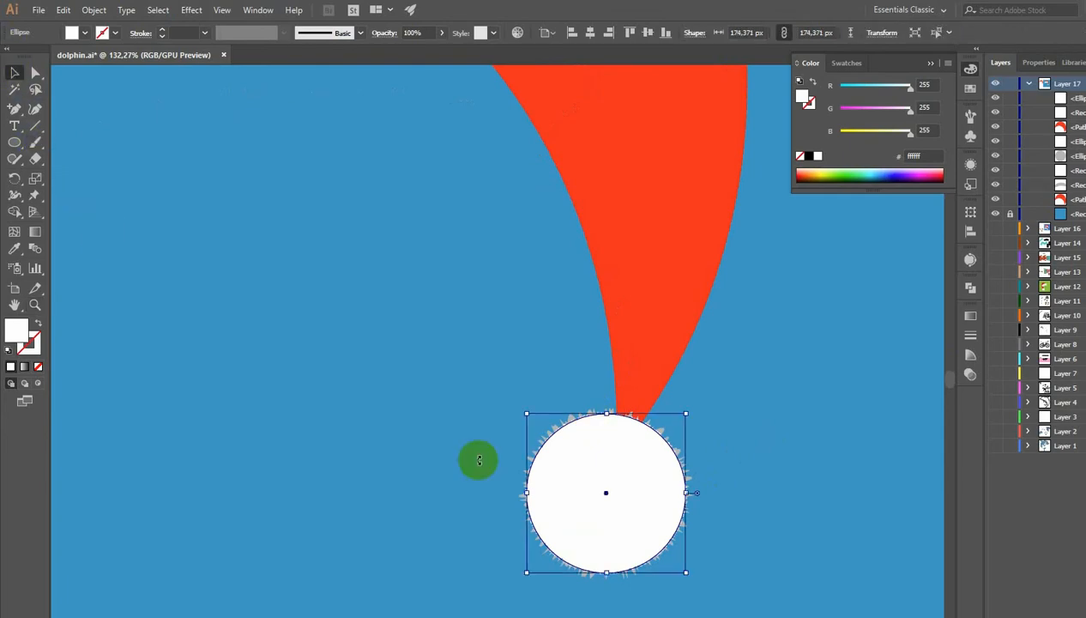
mouse_move(576, 476)
left_mouse_down()
mouse_move(611, 309)
mouse_move(619, 340)
mouse_move(592, 468)
left_mouse_up()
left_click(453, 302)
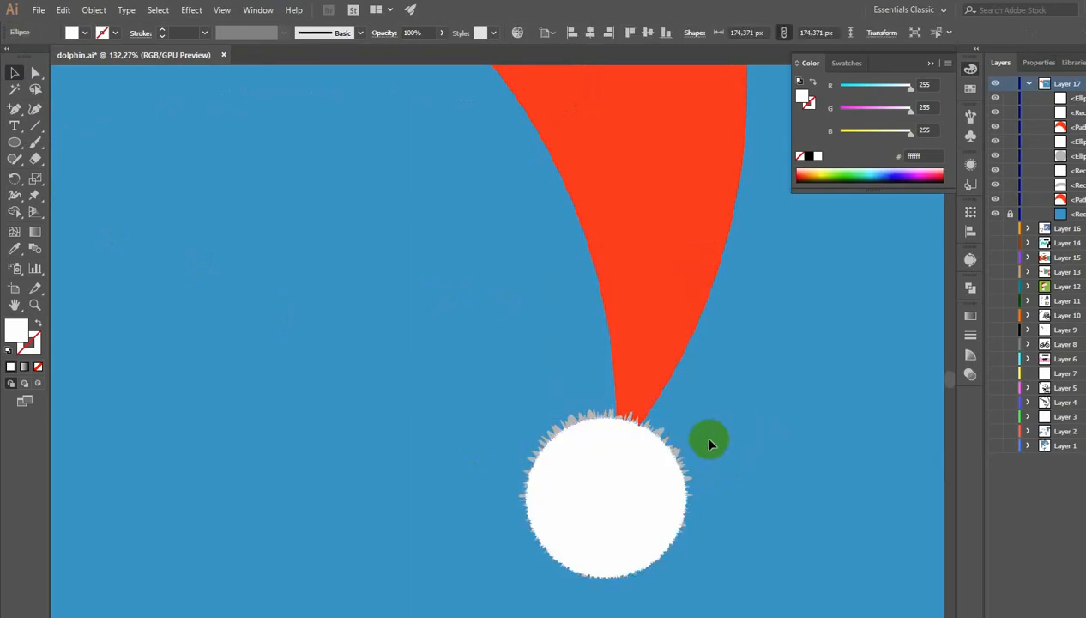
- Select the whole hat and duplicate it off the artboard, below the earlier hat sketch
left_click(709, 442)
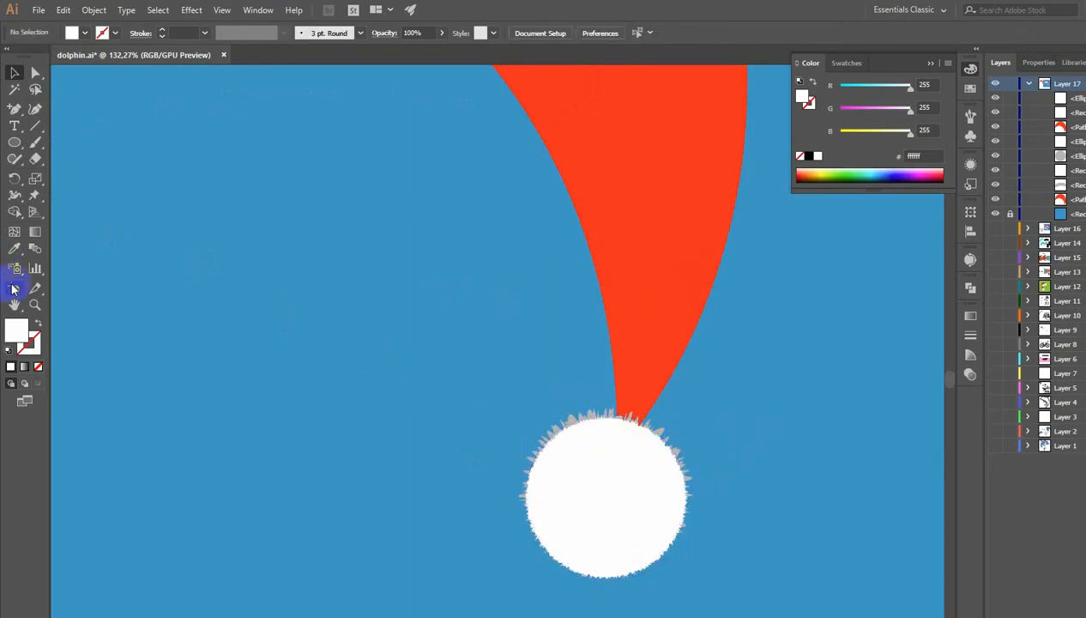
left_click(405, 342, "alt")
left_click(595, 349, "alt")
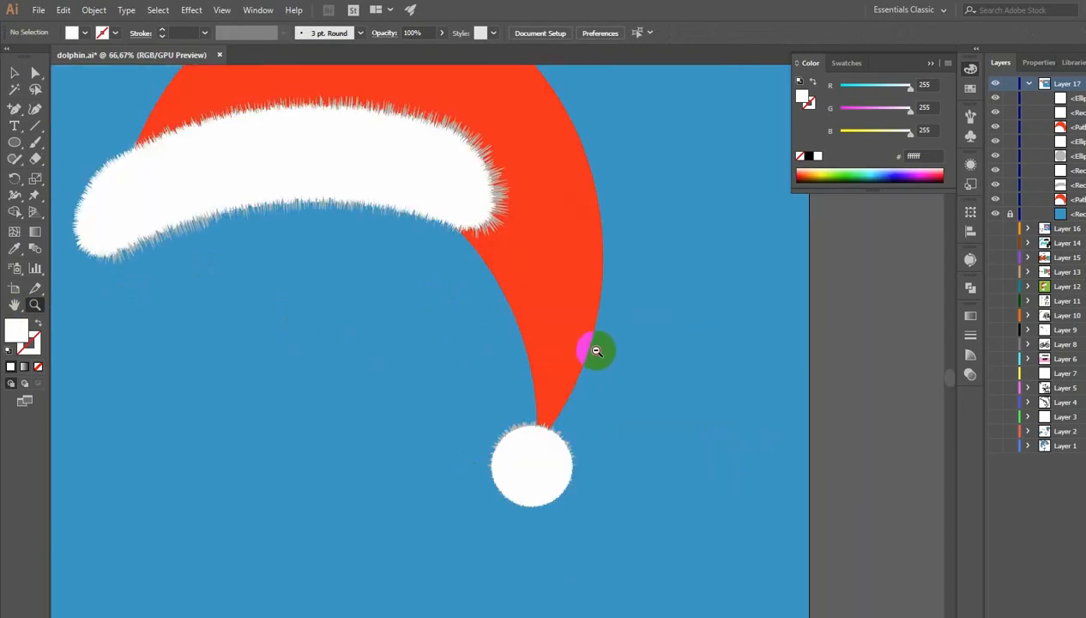
left_click(597, 349, "alt")
left_click(458, 352, "alt")
left_click(388, 356, "alt")
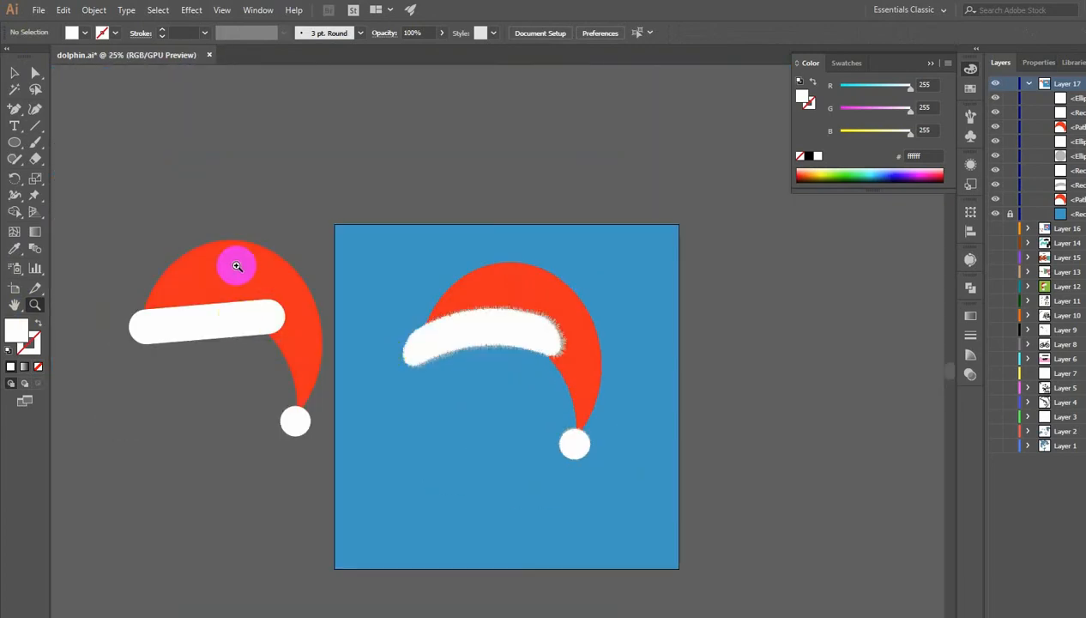
left_click(15, 73)
left_click_drag(387, 259, 608, 458)
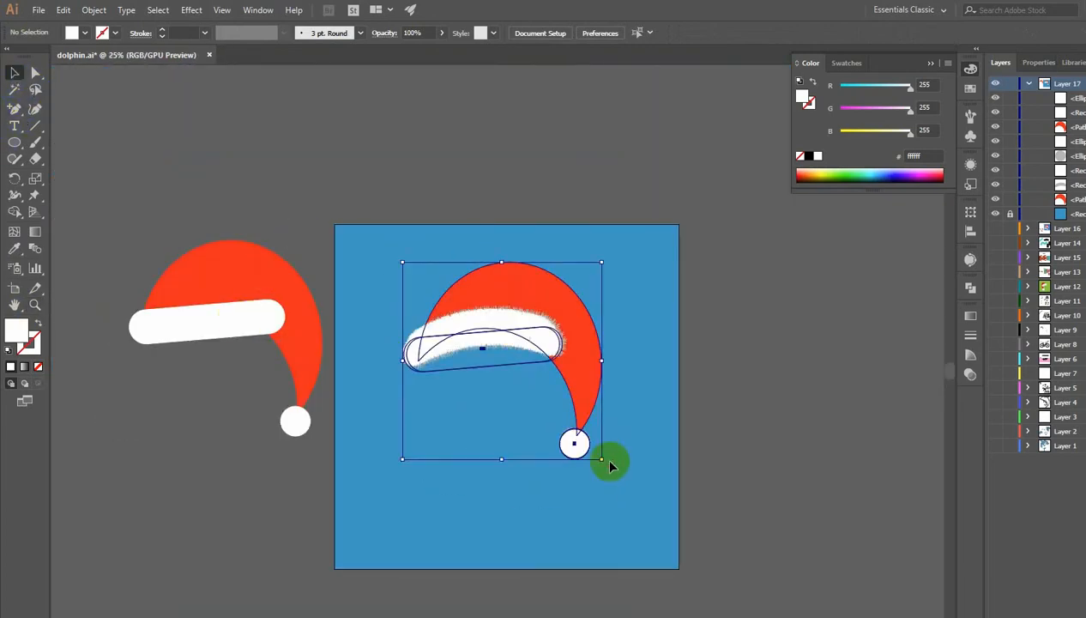
left_click_drag(588, 397, 283, 537)
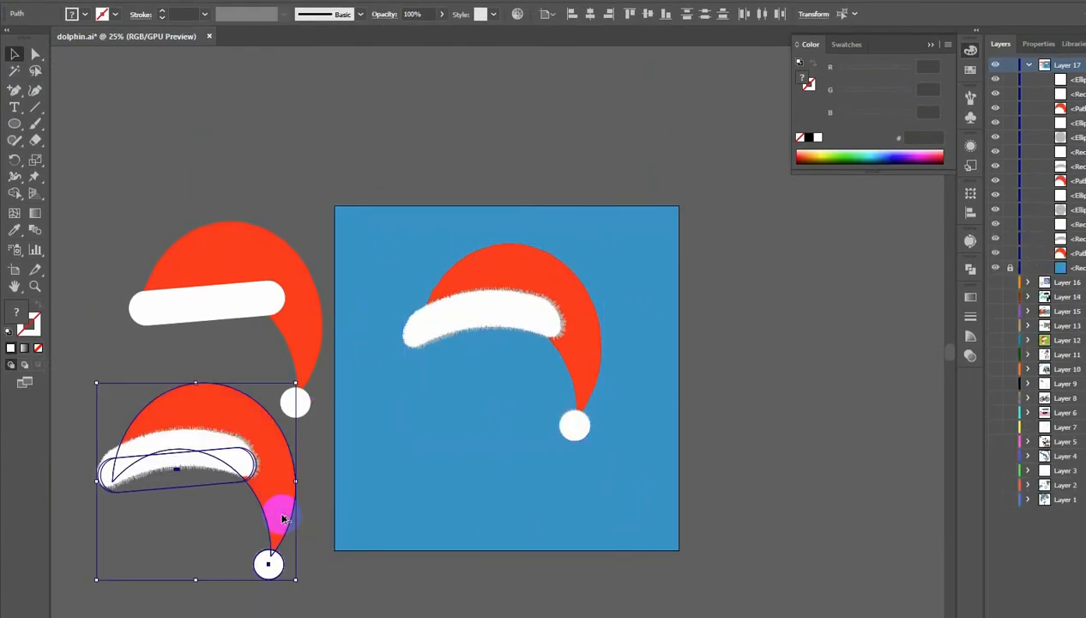
- Apply a Roughen effect to the red hat body with 1% size and 1 detail
left_click(747, 345)
left_click(588, 345)
left_click(470, 343, "shift")
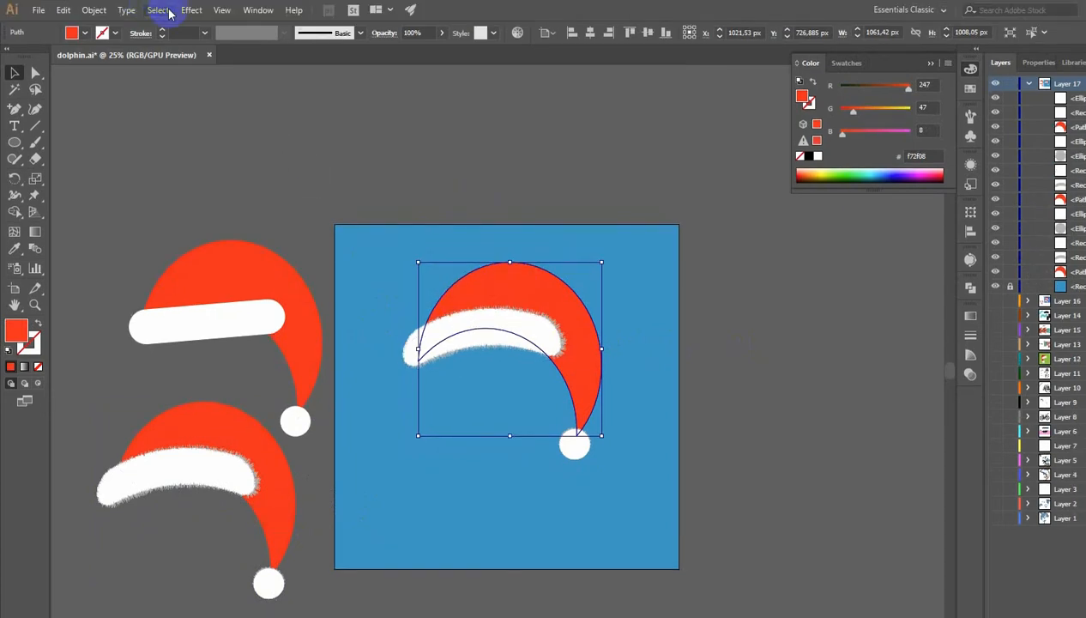
left_click(191, 10)
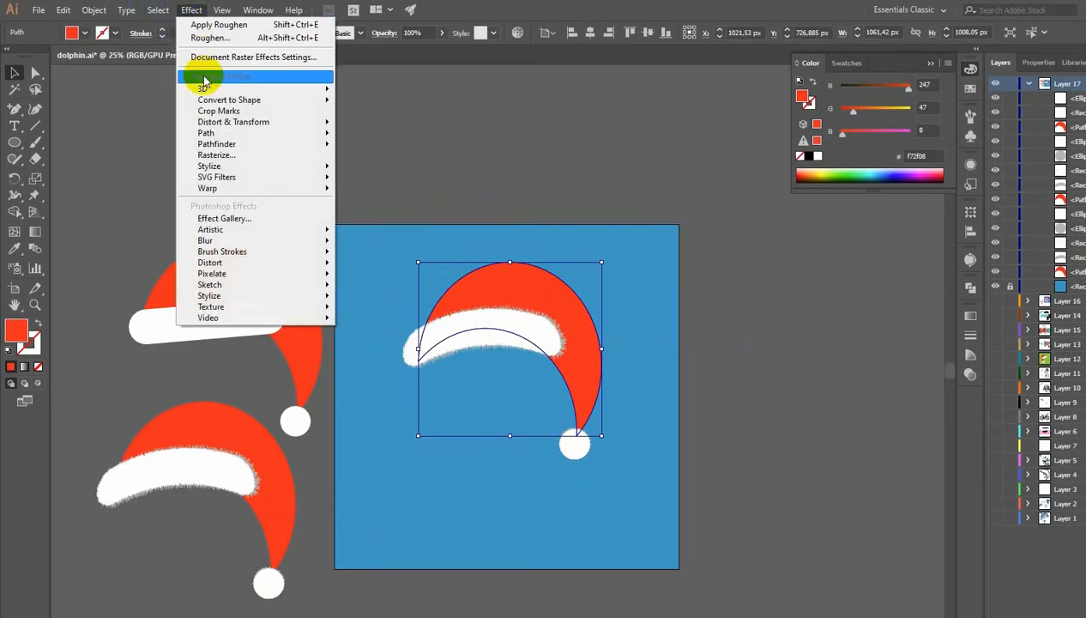
mouse_move(310, 122)
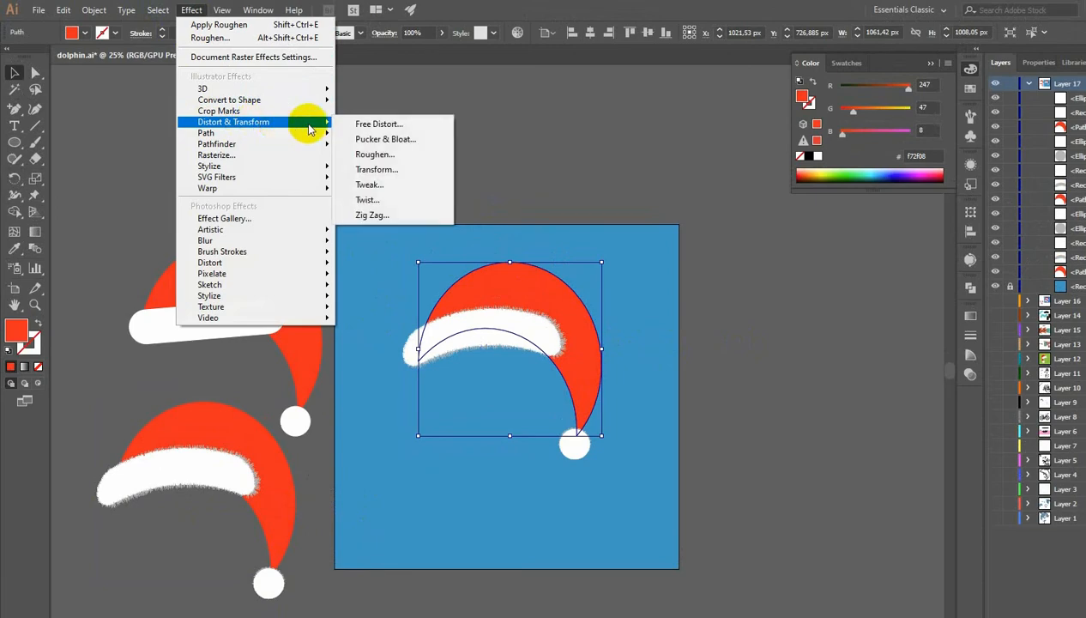
left_click(378, 155)
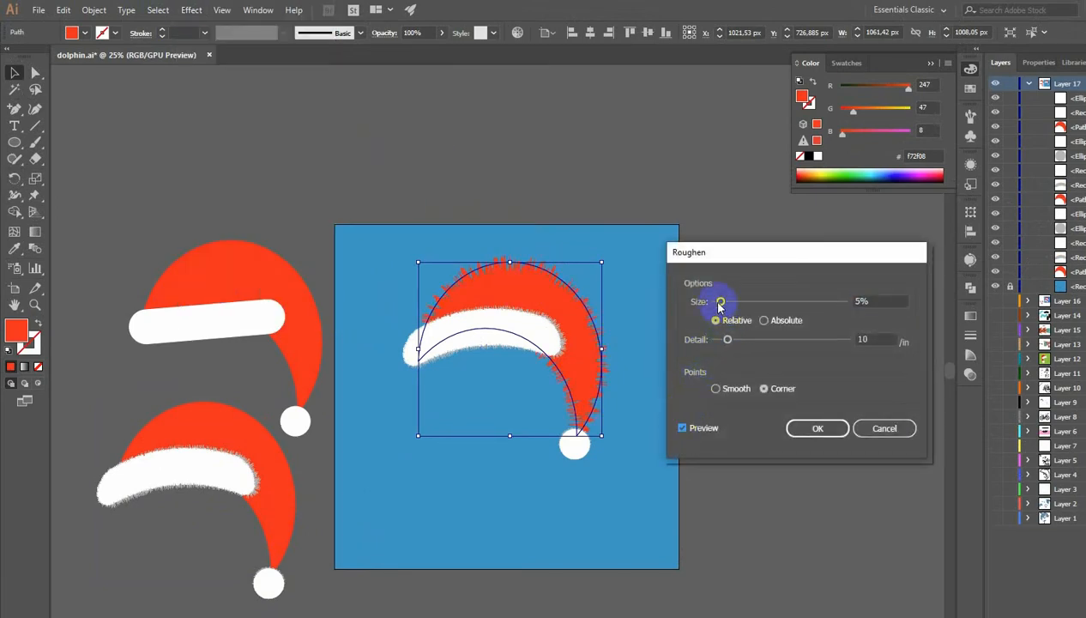
left_click_drag(719, 340, 721, 342)
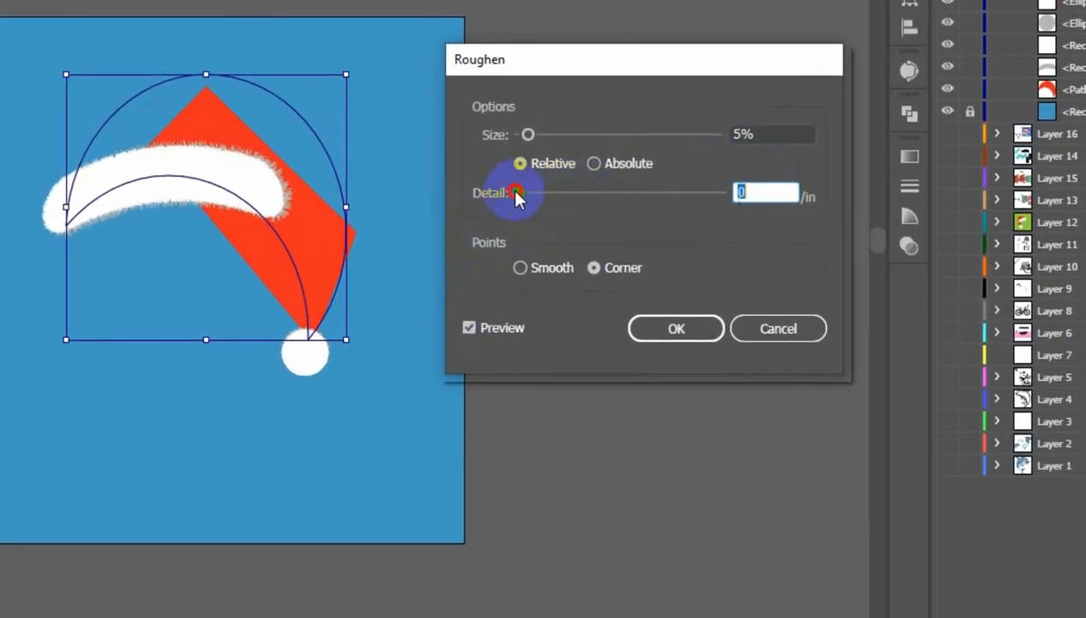
left_click_drag(517, 194, 526, 194)
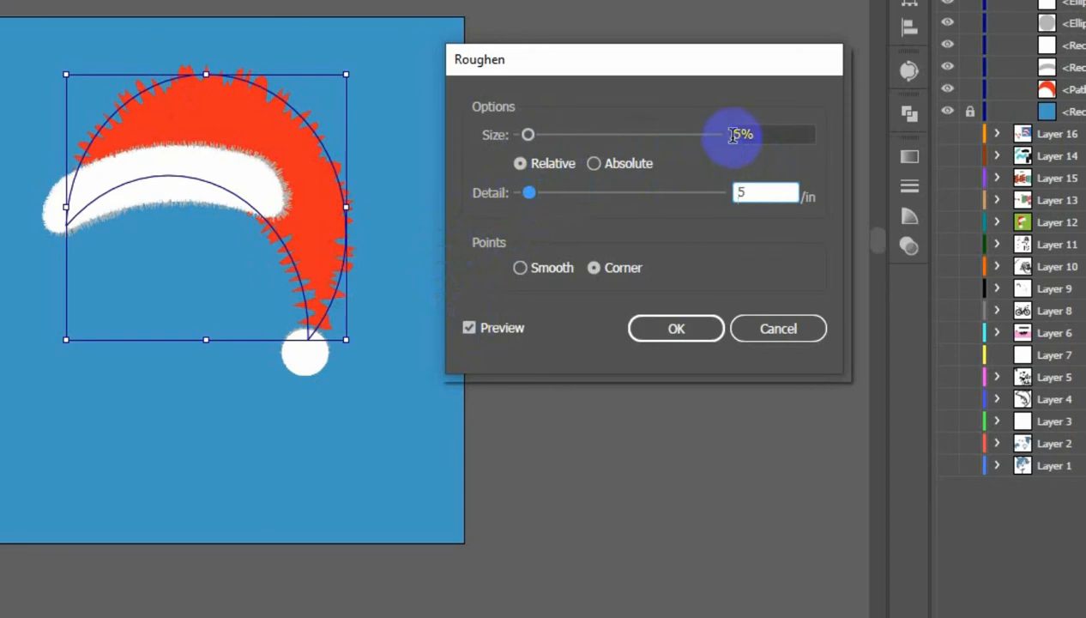
left_click_drag(742, 135, 722, 148)
type("1")
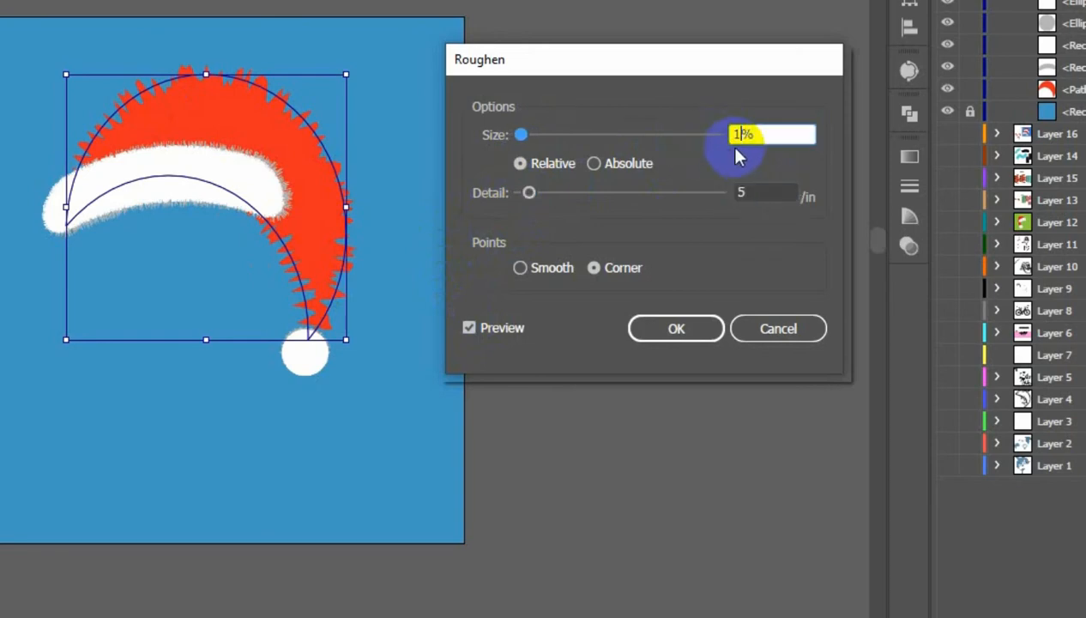
left_click(766, 194)
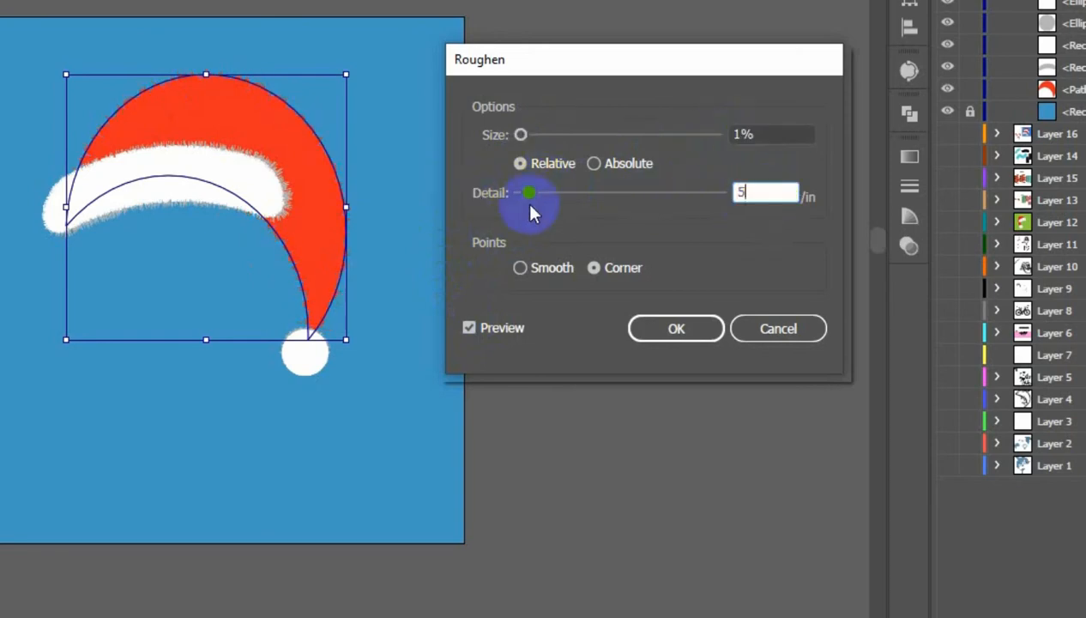
left_click(755, 194)
left_click_drag(745, 194, 720, 204)
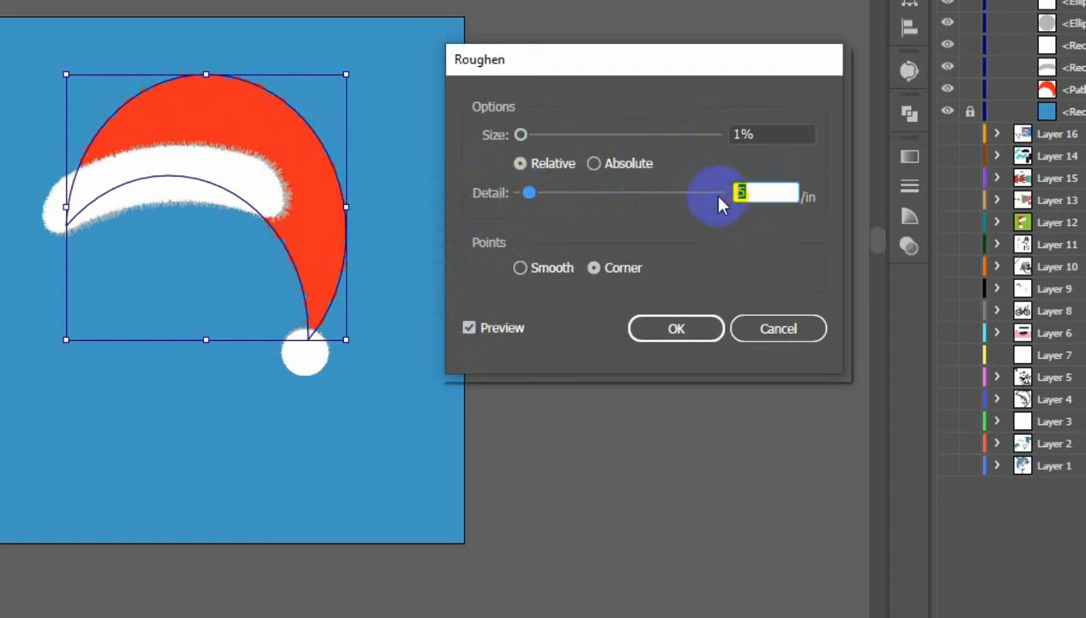
type("1")
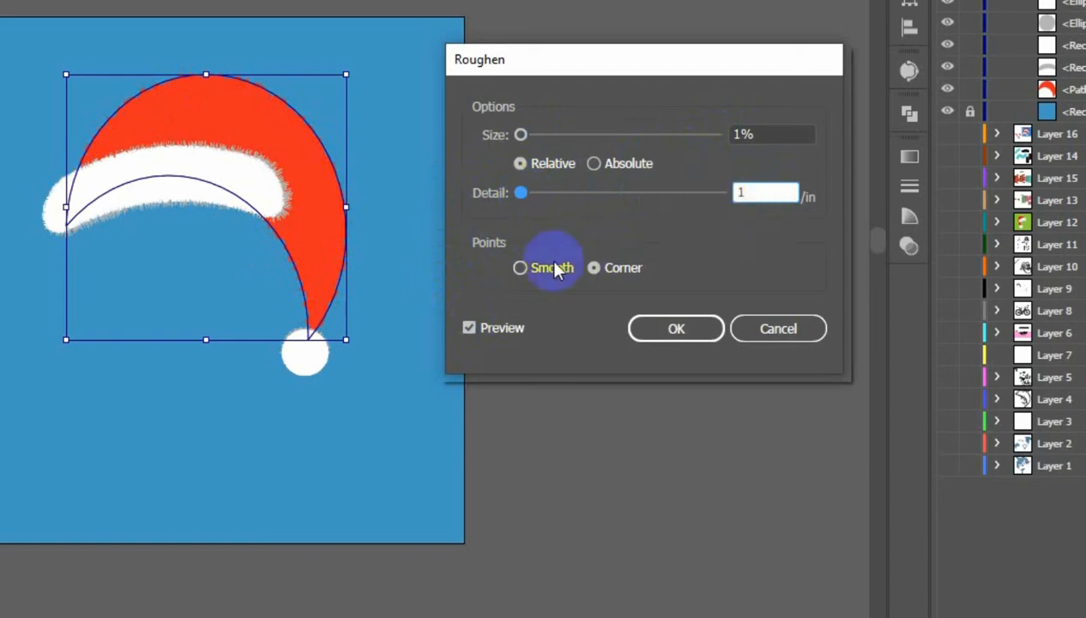
left_click(467, 328)
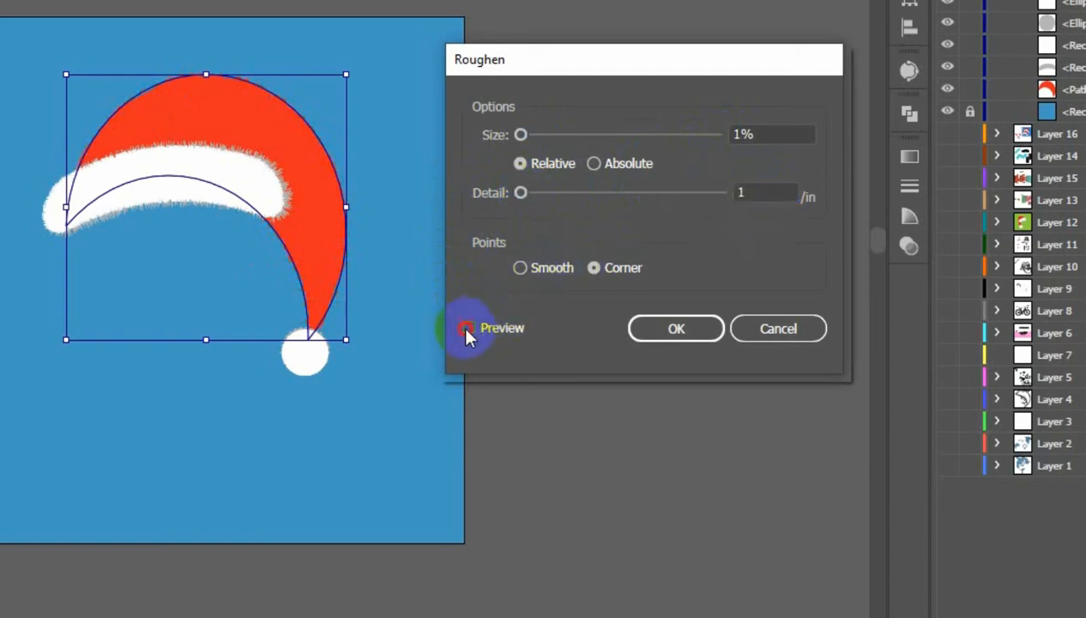
left_click(674, 331)
- Apply an additional Roughen effect to the white brim with 1% size and 1 detail
key("ctrl+shift+a")
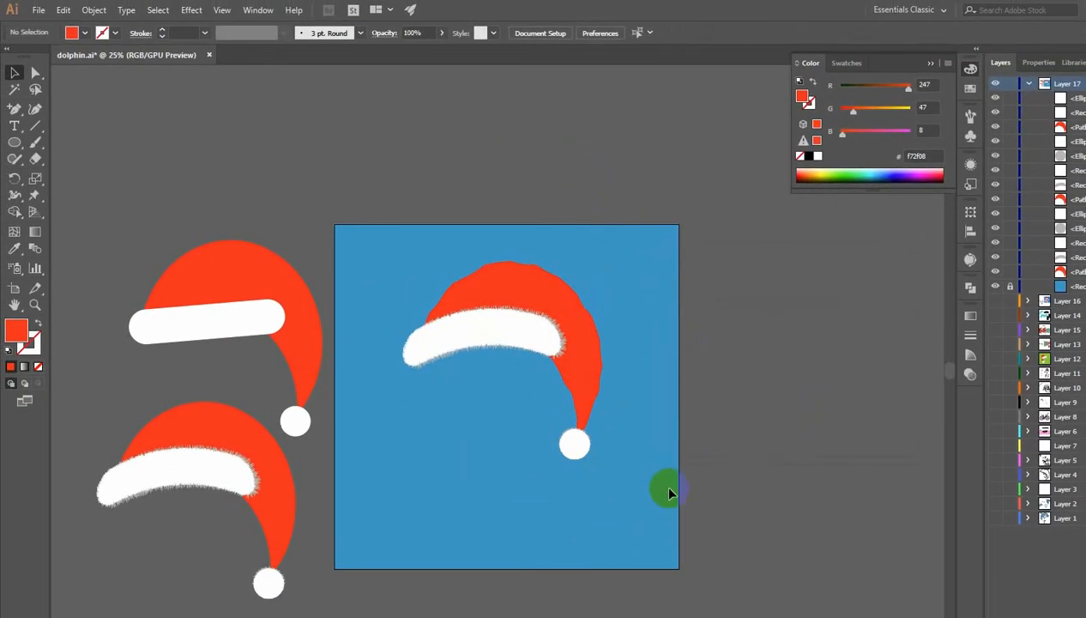
key("z")
left_click_drag(549, 330, 674, 338)
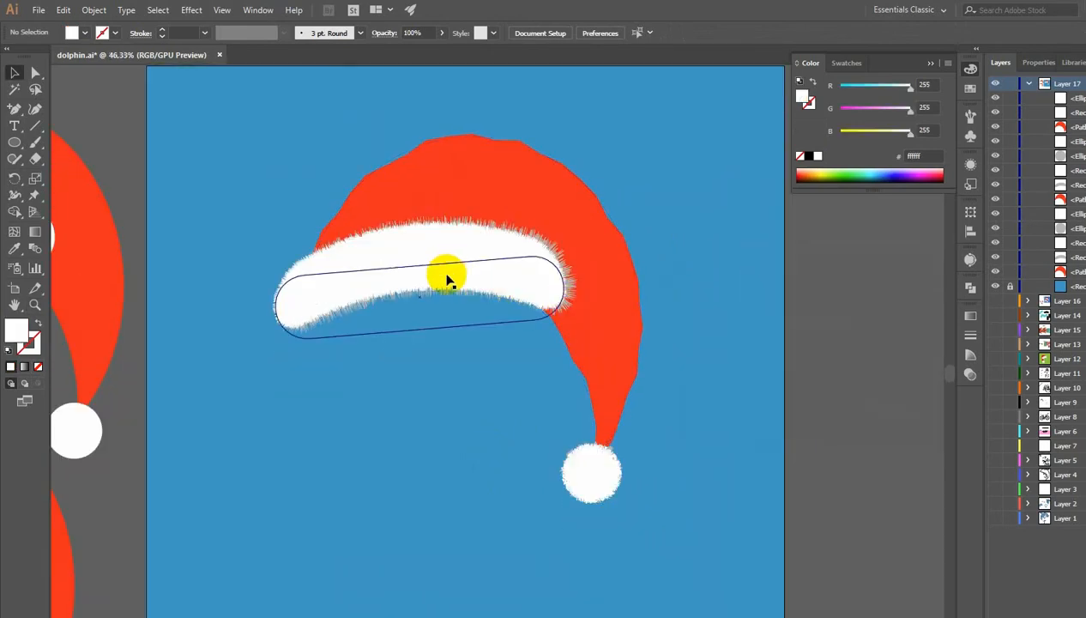
left_click(283, 307)
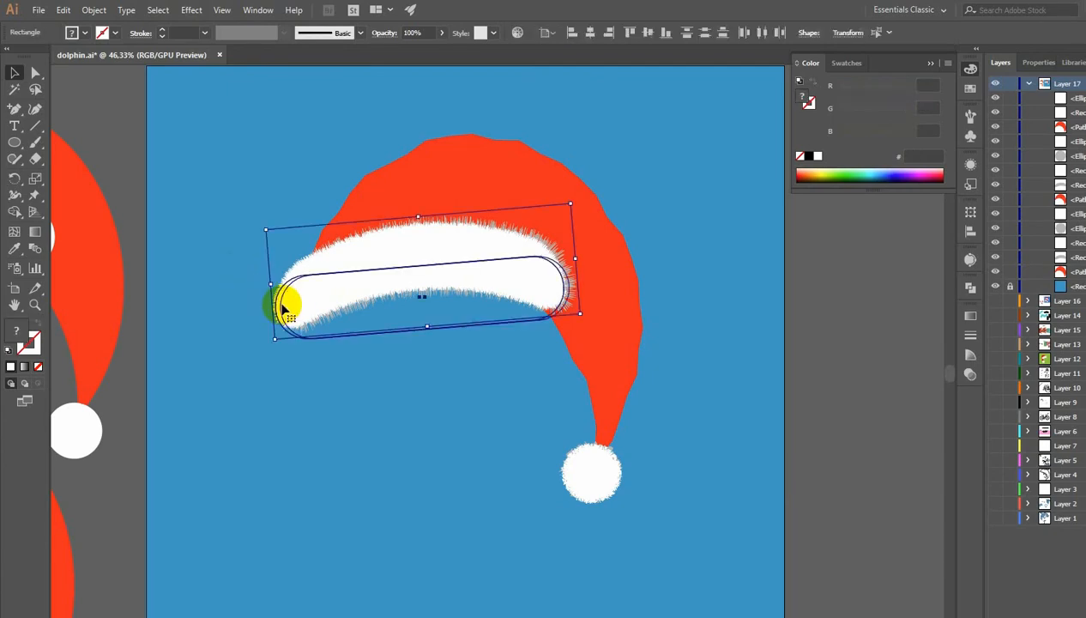
left_click(191, 10)
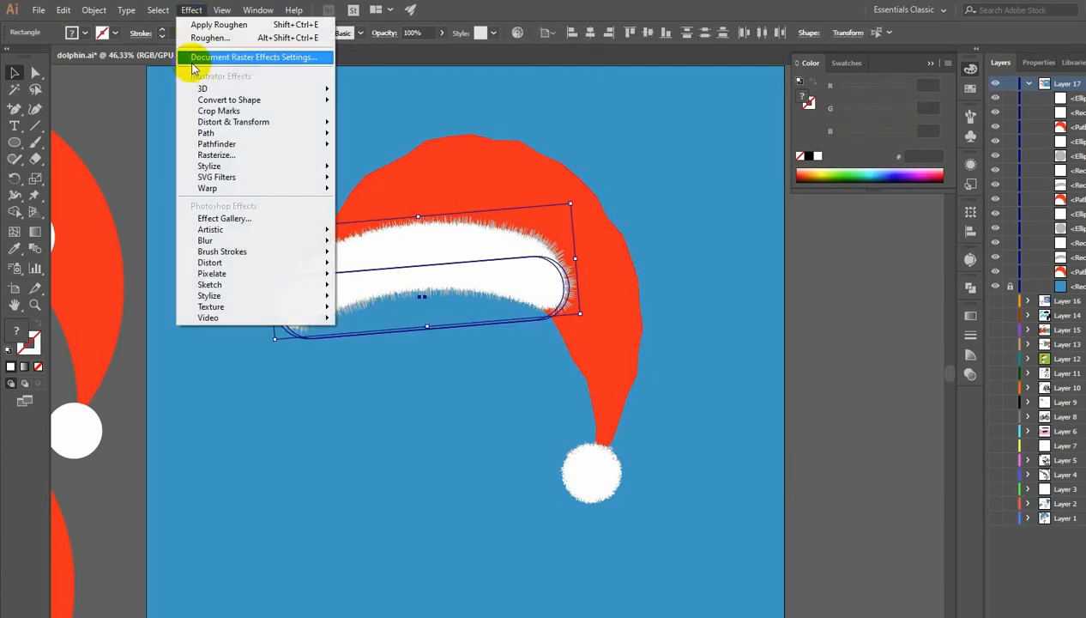
left_click(214, 127)
left_click(364, 150)
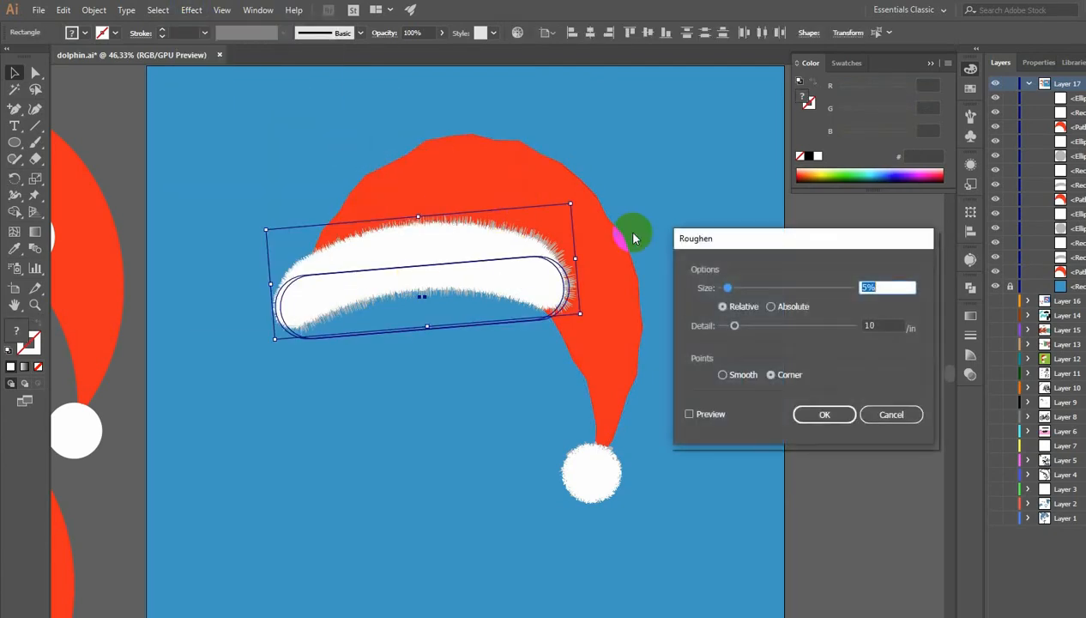
left_click(870, 289)
left_click(822, 421)
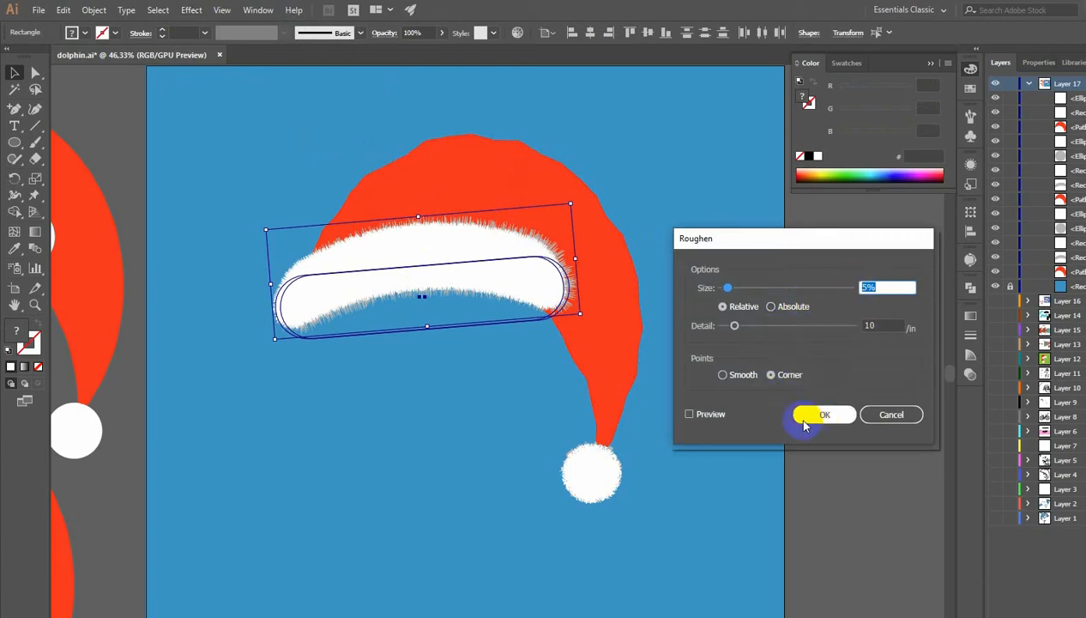
left_click(691, 416)
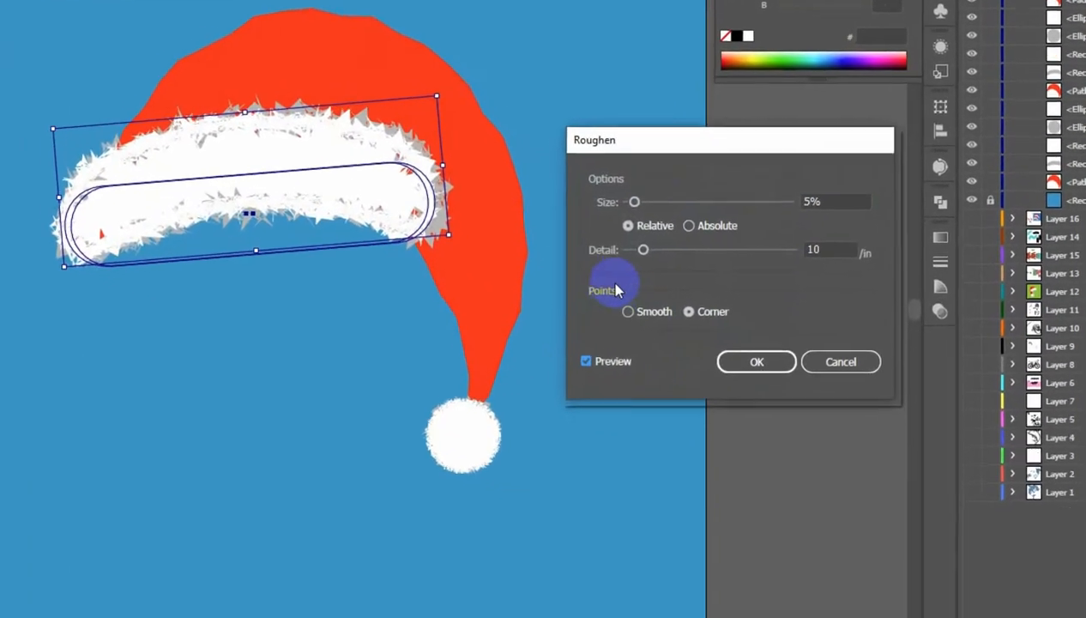
left_click(734, 325)
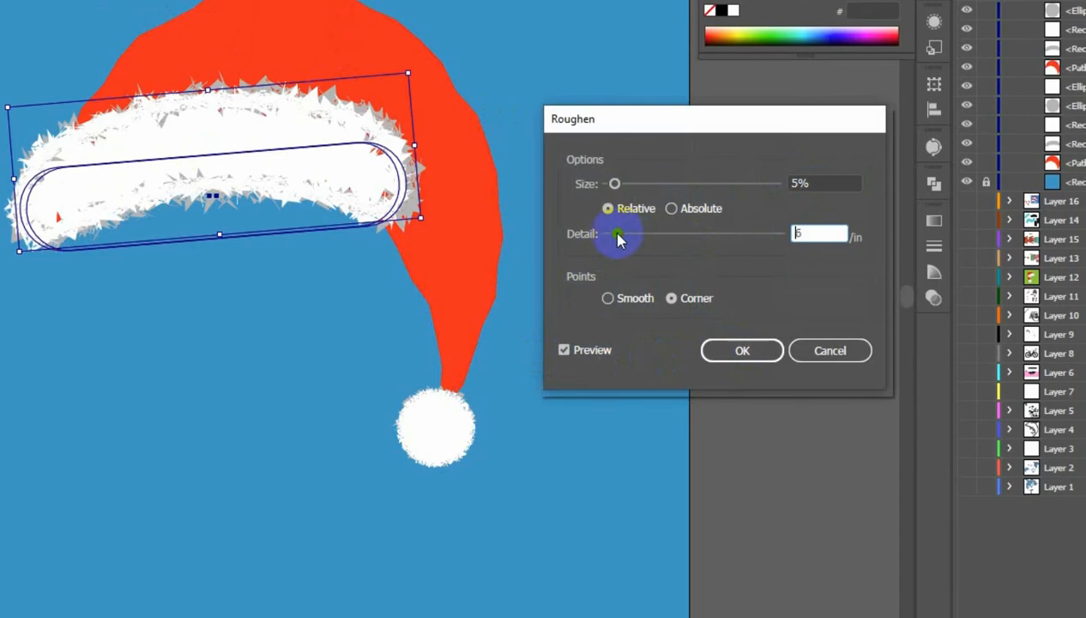
left_click_drag(619, 239, 607, 238)
left_click_drag(615, 184, 608, 185)
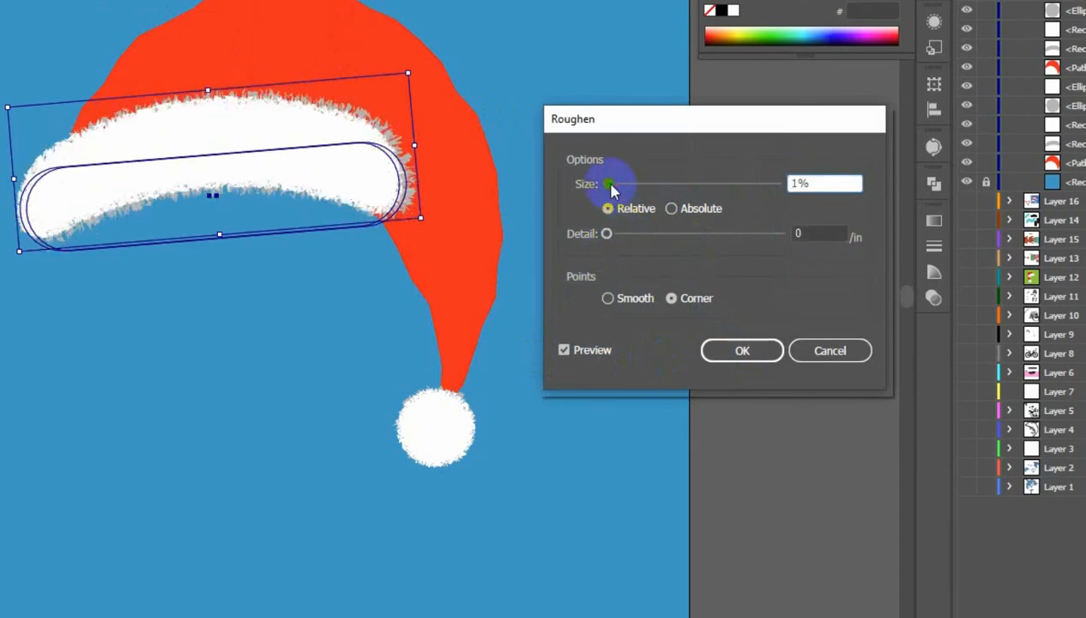
left_click(814, 233)
type("1")
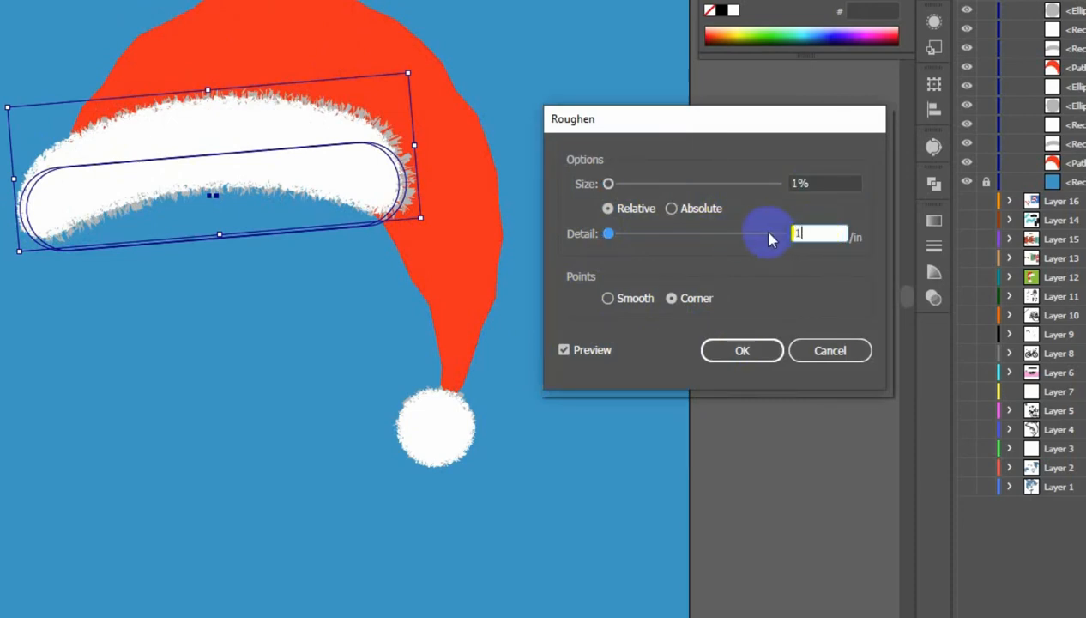
left_click(793, 183)
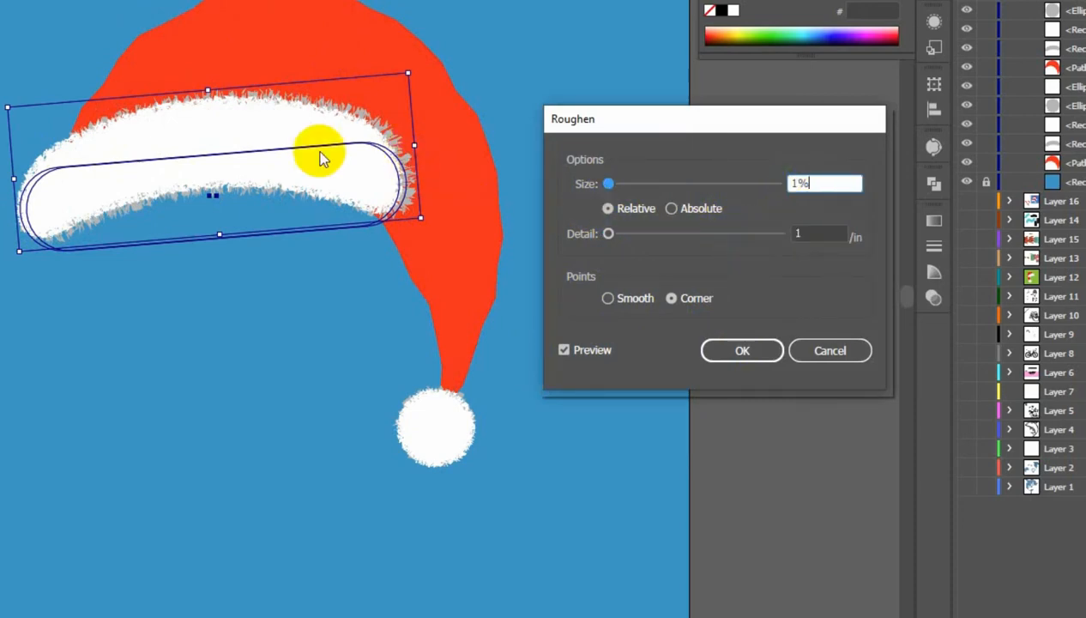
left_click(736, 353)
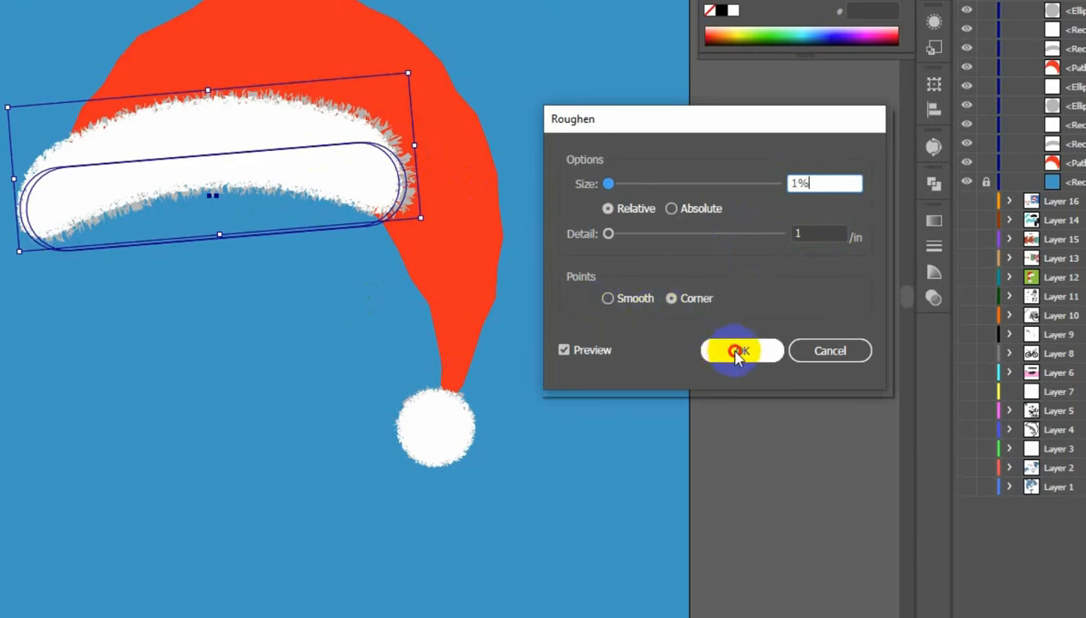
left_click(541, 116)
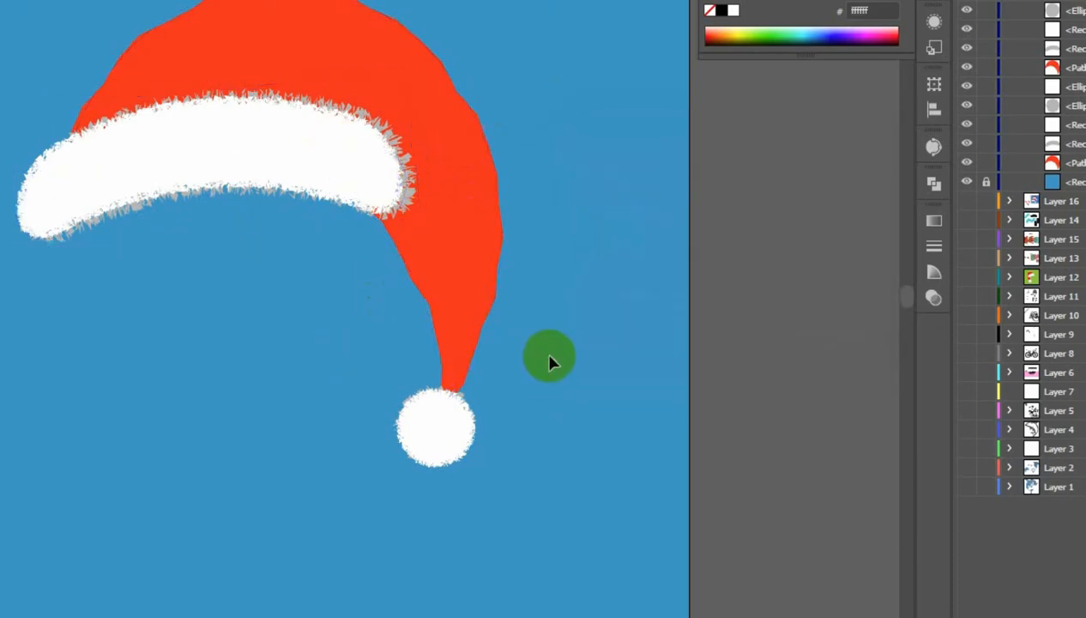
scroll(542, 349, "down", 2)
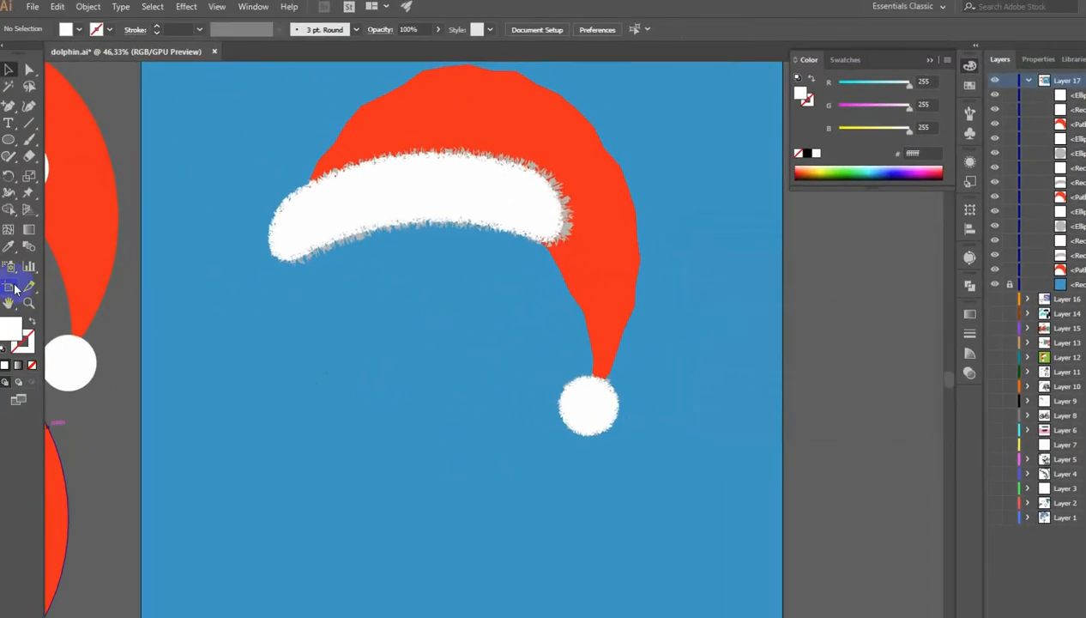
- Move the fully roughened hat off the artboard, placing it above the other hat copies
left_click(0, 237)
left_click(281, 308, "alt")
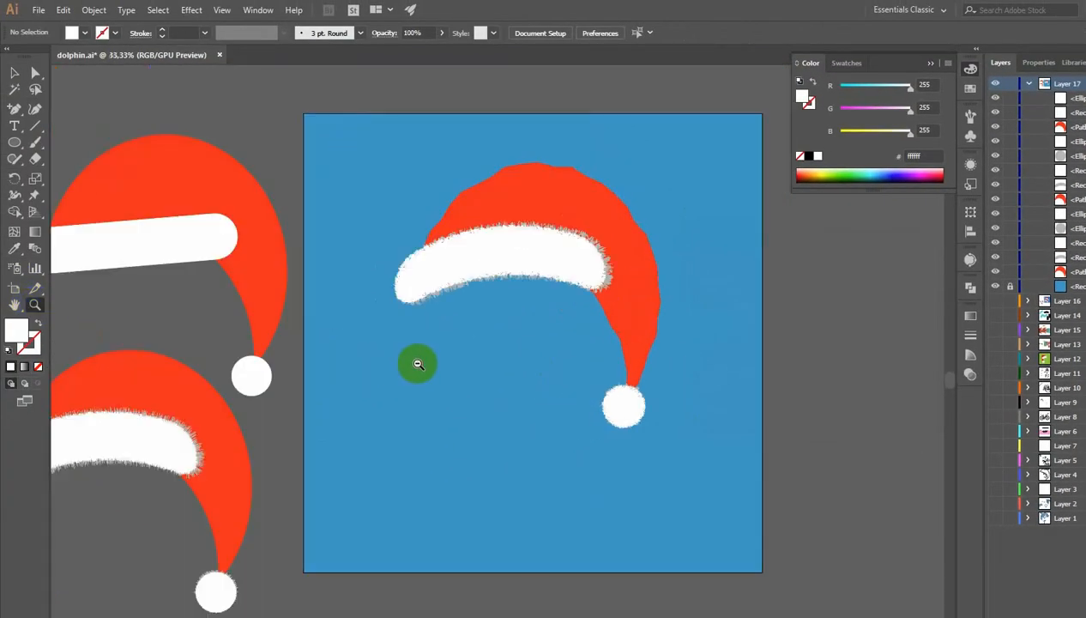
left_click(474, 361, "alt")
left_click(478, 363, "alt")
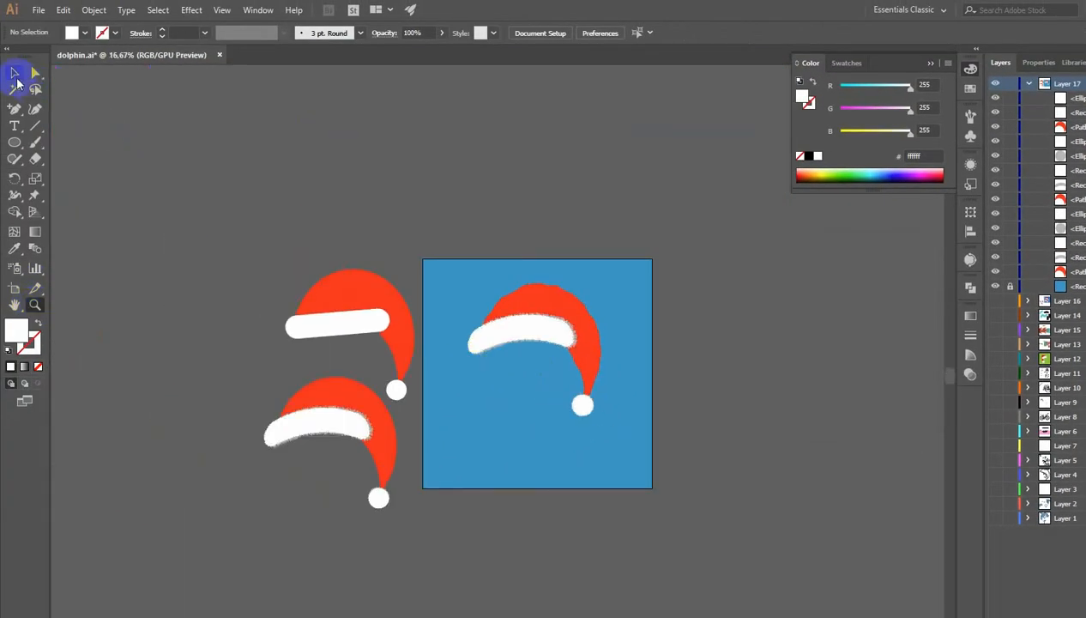
left_click_drag(520, 302, 342, 191)
left_click(225, 342)
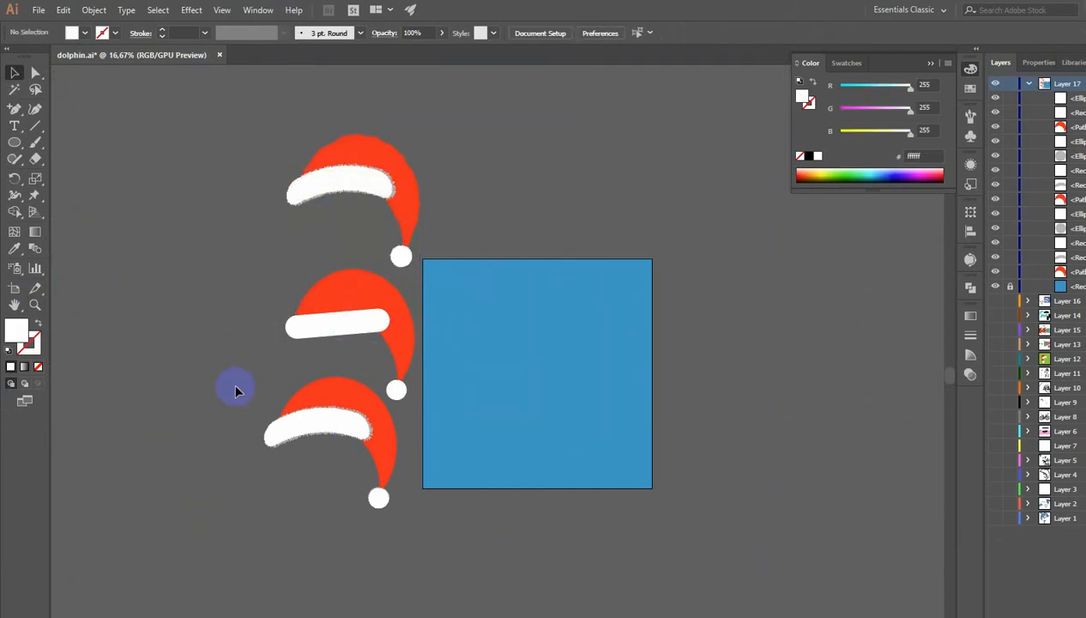
- Duplicate the brim-roughened hat onto the artboard and copy a white pom-pom onto its tip
left_click_drag(317, 417, 520, 319)
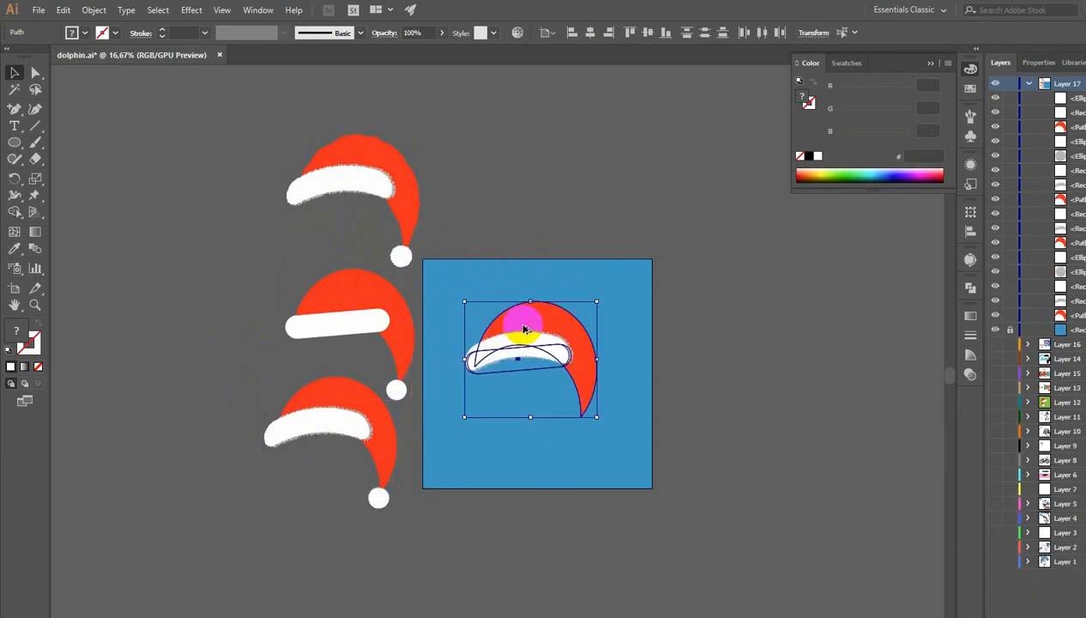
left_click(514, 218)
left_click(34, 302)
left_click_drag(452, 315, 784, 459)
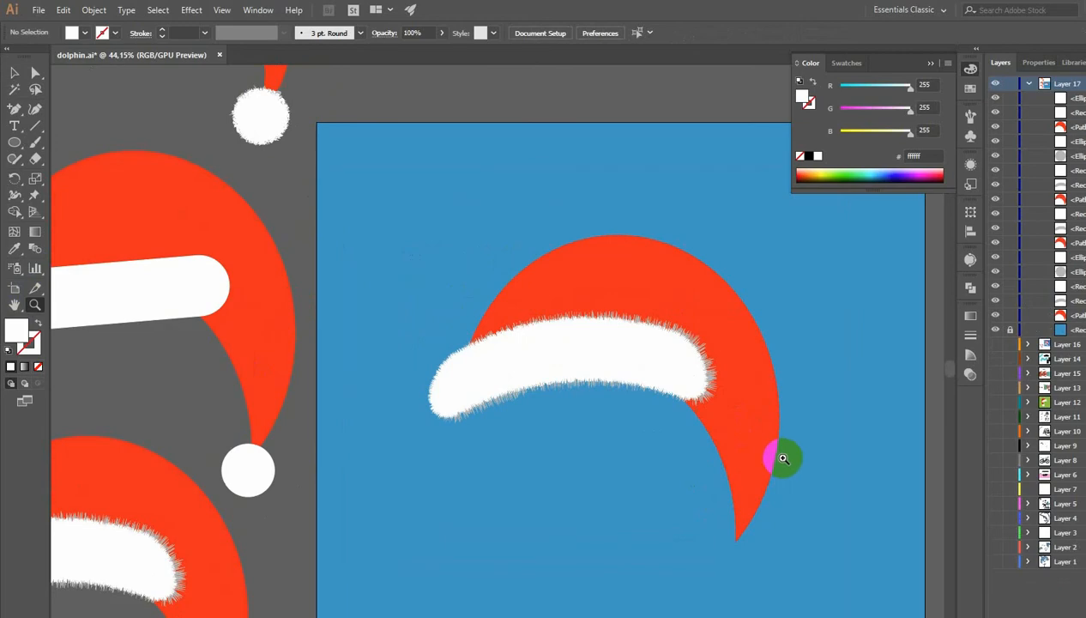
scroll(663, 450, "down", 5)
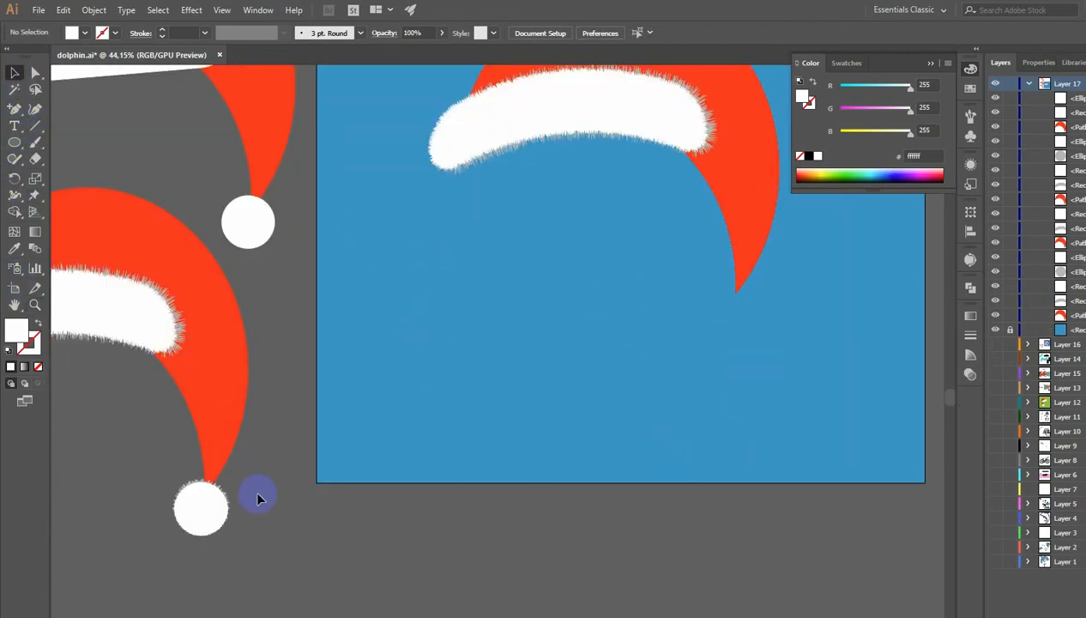
left_click(199, 512)
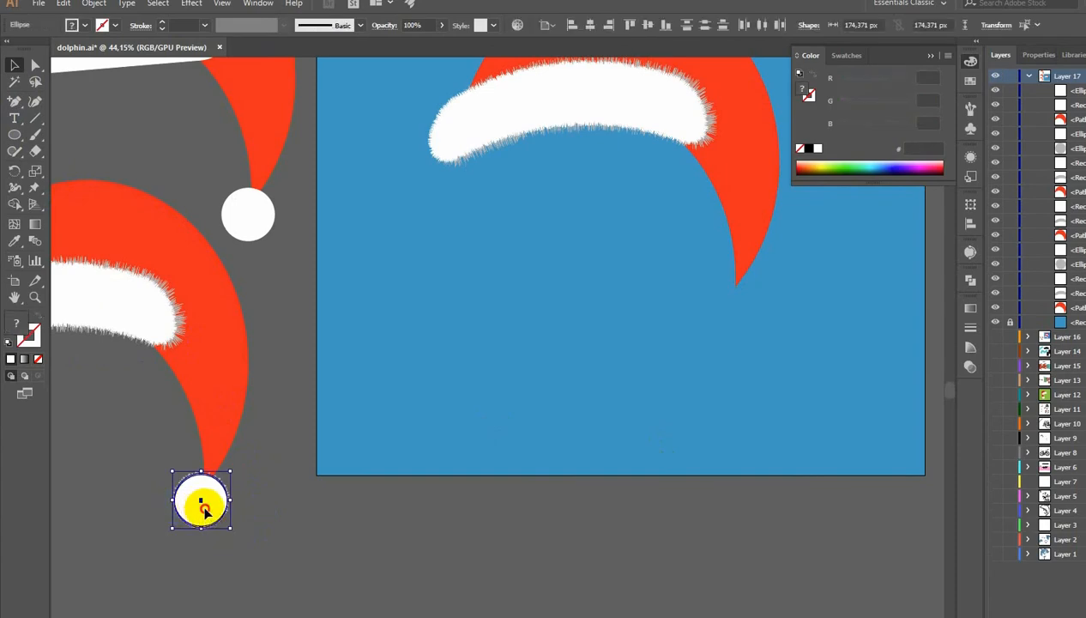
left_click_drag(203, 511, 740, 314)
left_click(783, 324)
scroll(506, 315, "up", 5)
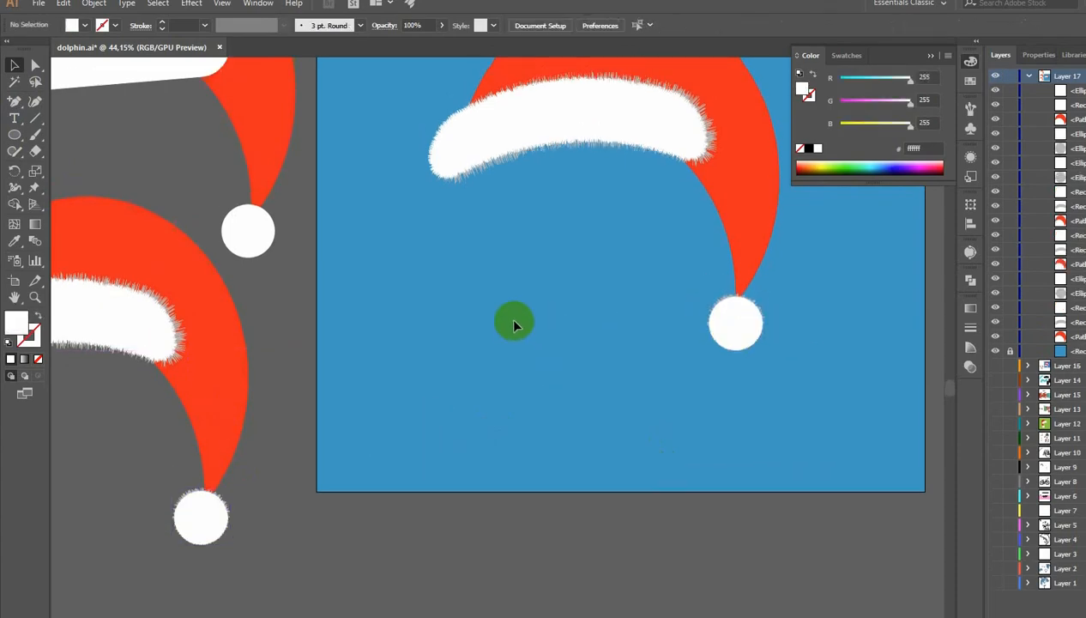
- Apply Envelope Distort Make with Mesh to the red hat body
left_click(590, 209)
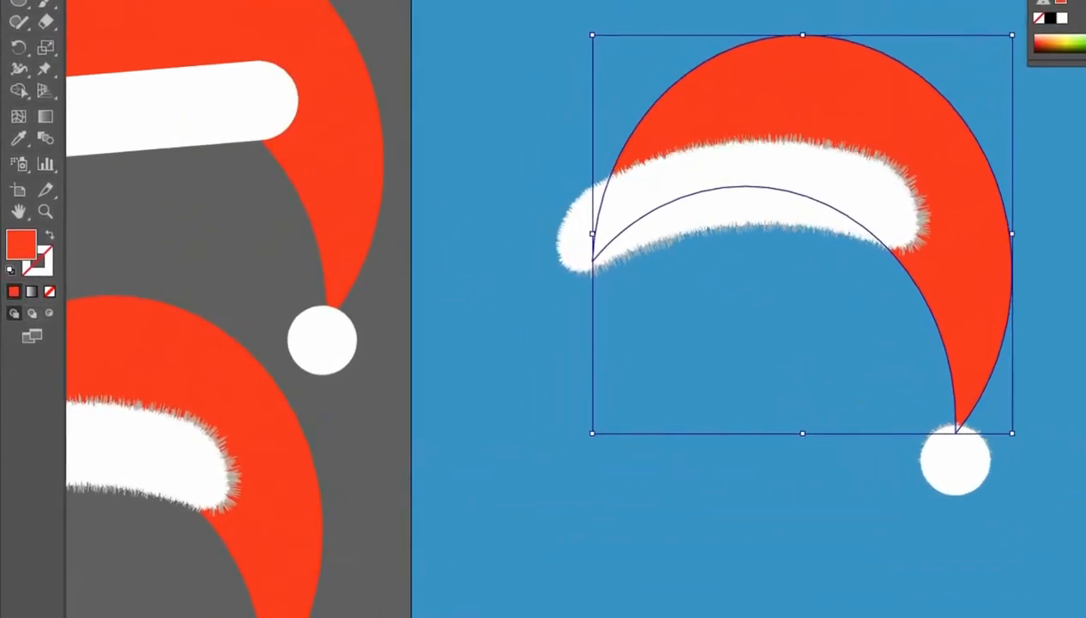
left_click(94, 3)
mouse_move(189, 311)
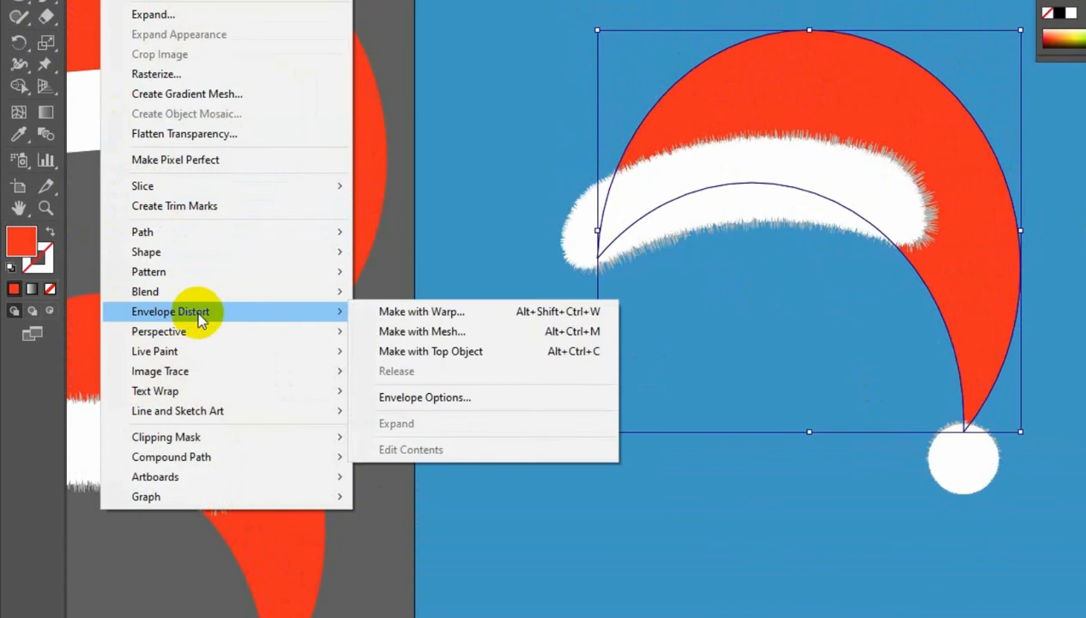
left_click(425, 335)
left_click(835, 229)
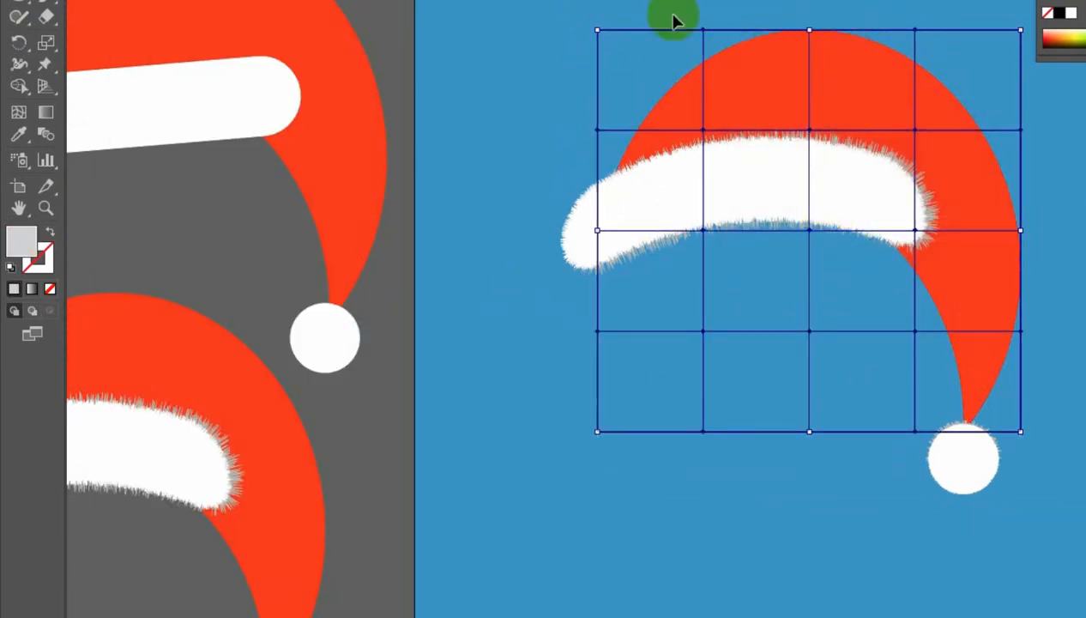
- Drag envelope mesh points to widen the hat's top and curve its drooping tail toward the pom-pom
left_click(837, 54)
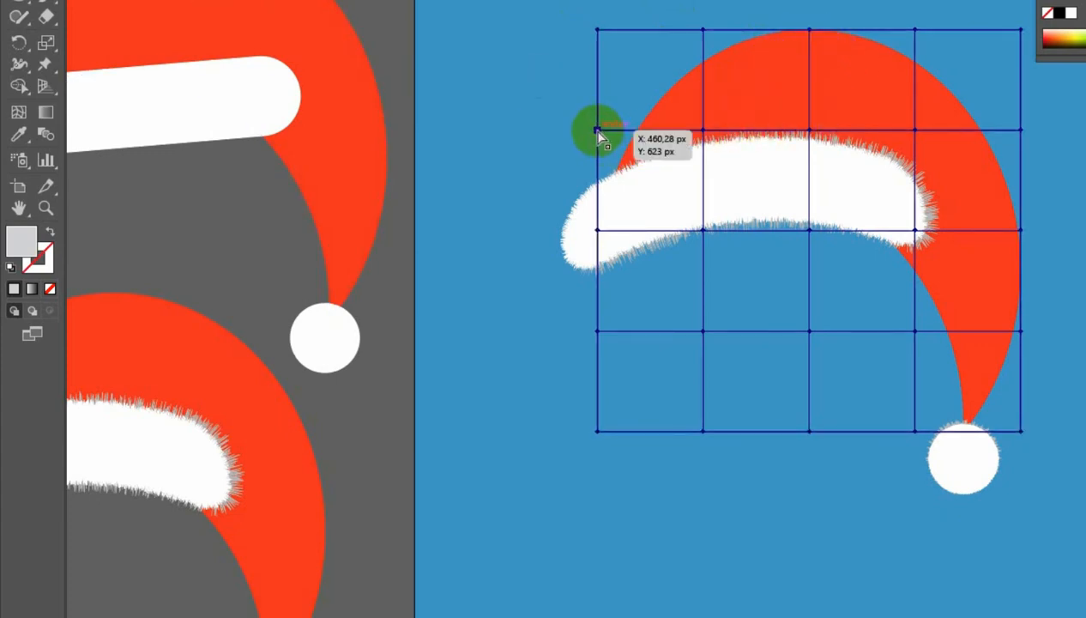
left_click_drag(597, 131, 581, 131)
left_click_drag(399, 134, 390, 126)
left_click(529, 33)
left_click_drag(530, 33, 625, 25)
left_click_drag(837, 129, 849, 126)
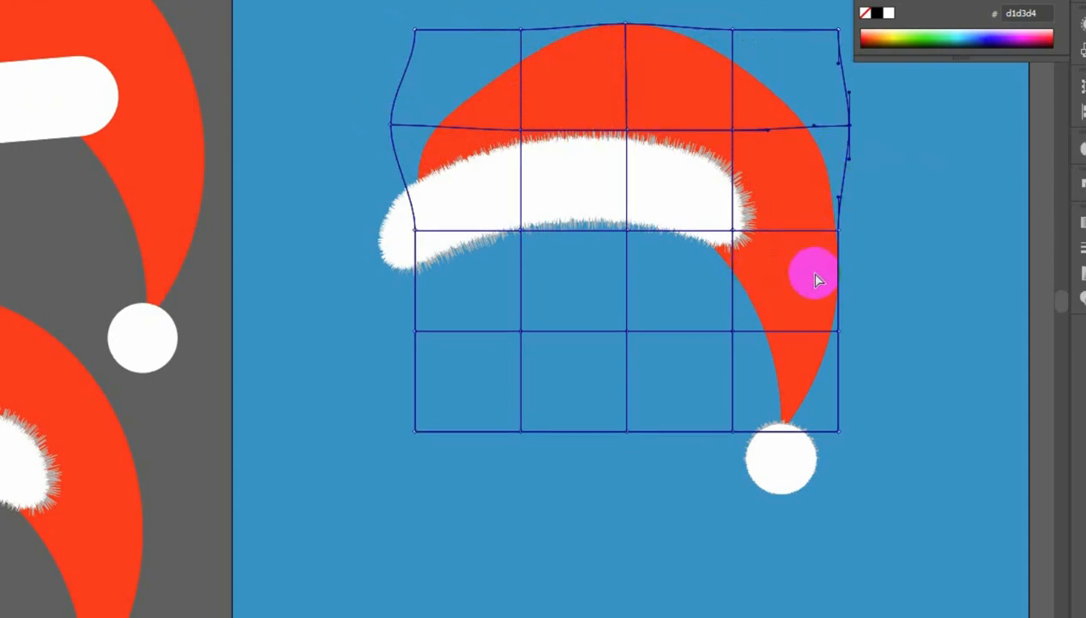
left_click_drag(839, 341, 815, 337)
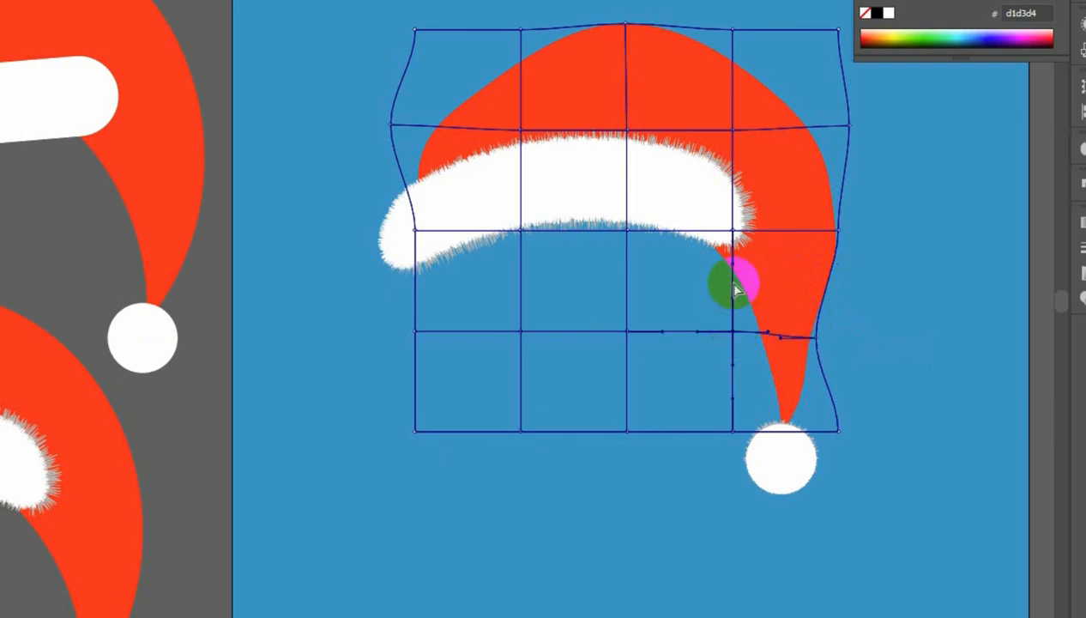
mouse_move(733, 264)
left_mouse_down()
mouse_move(723, 272)
mouse_move(735, 272)
left_mouse_up()
left_click_drag(747, 272, 730, 273)
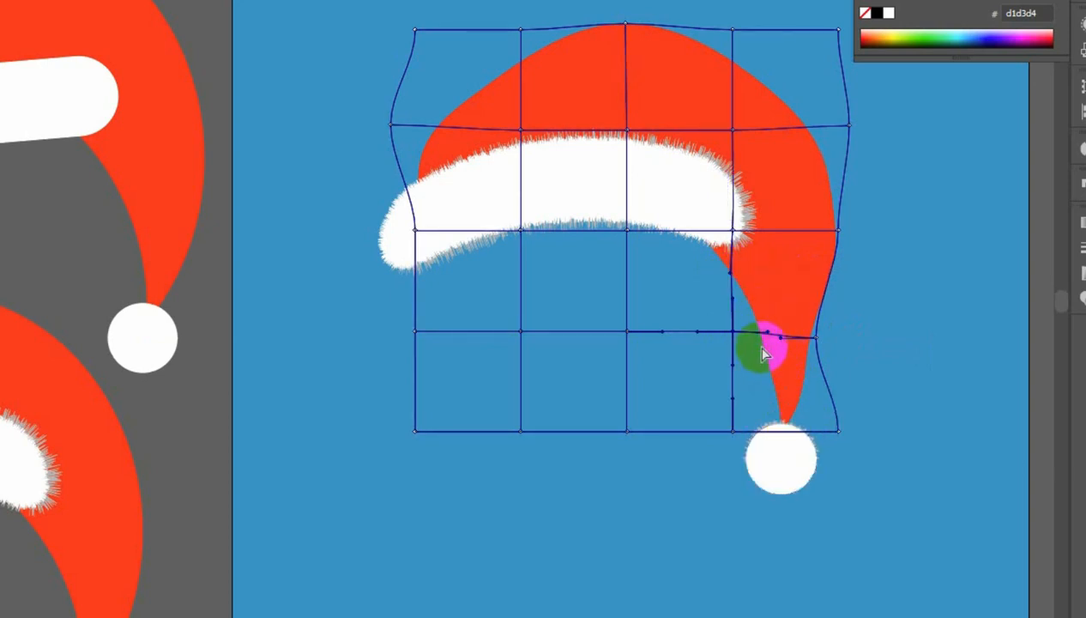
left_click_drag(780, 343, 782, 348)
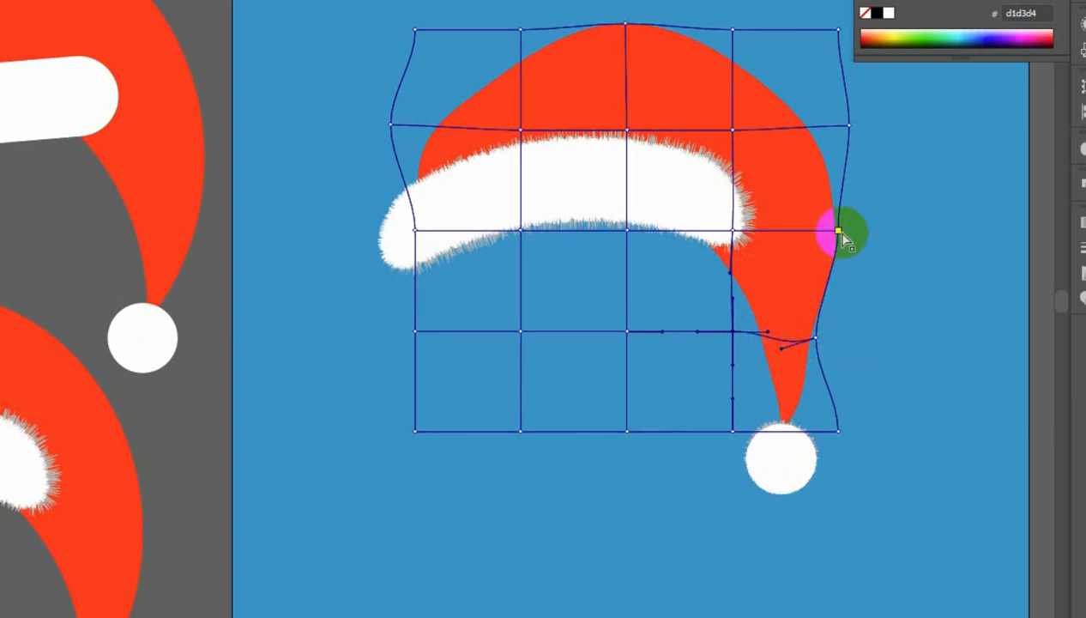
left_click_drag(836, 238, 831, 235)
- Adjust the mesh points at the hat's upper left and top edge to round the crown over the brim
left_click(574, 223)
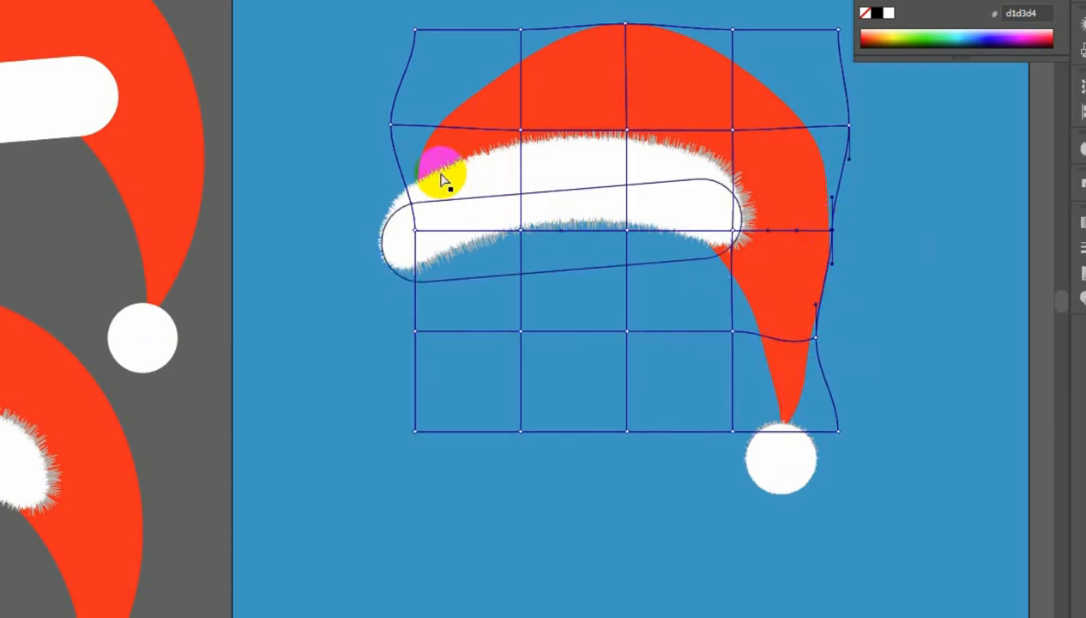
left_click(408, 201)
left_click_drag(391, 127, 375, 121)
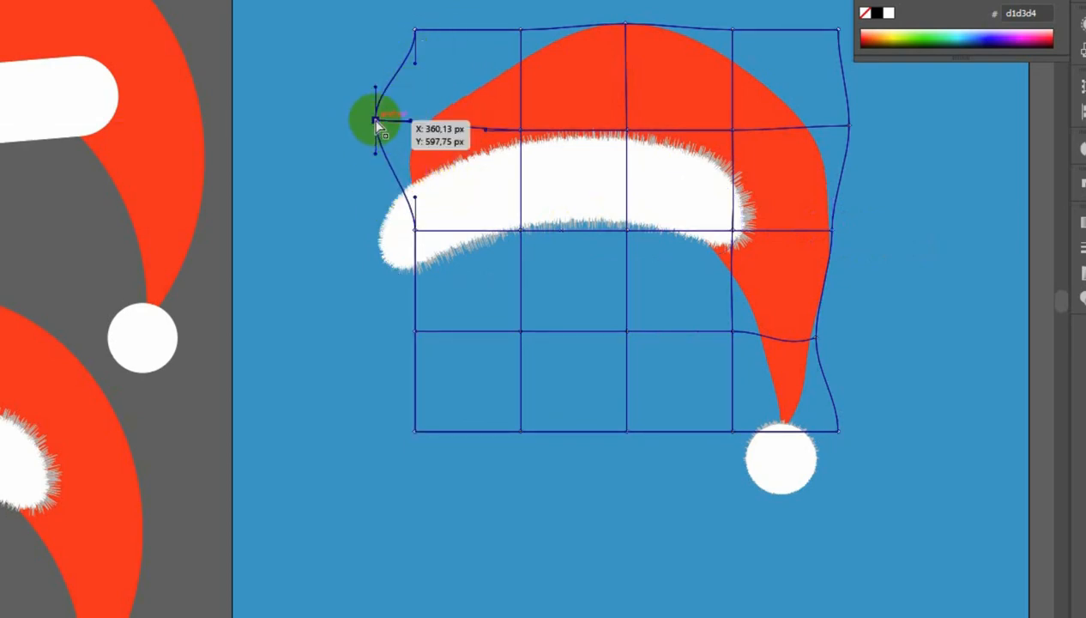
left_click_drag(414, 197, 401, 199)
left_click(520, 28)
mouse_move(521, 31)
left_mouse_down()
mouse_move(511, 21)
mouse_move(529, 21)
mouse_move(513, 23)
left_mouse_up()
left_click(554, 2)
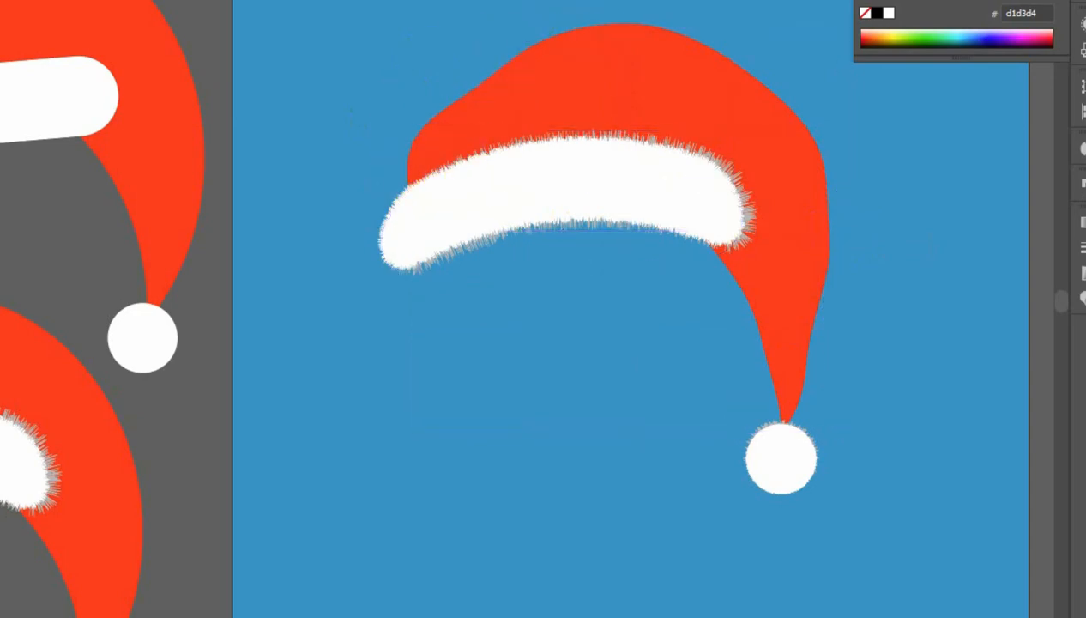
left_click(804, 339)
left_click(840, 478)
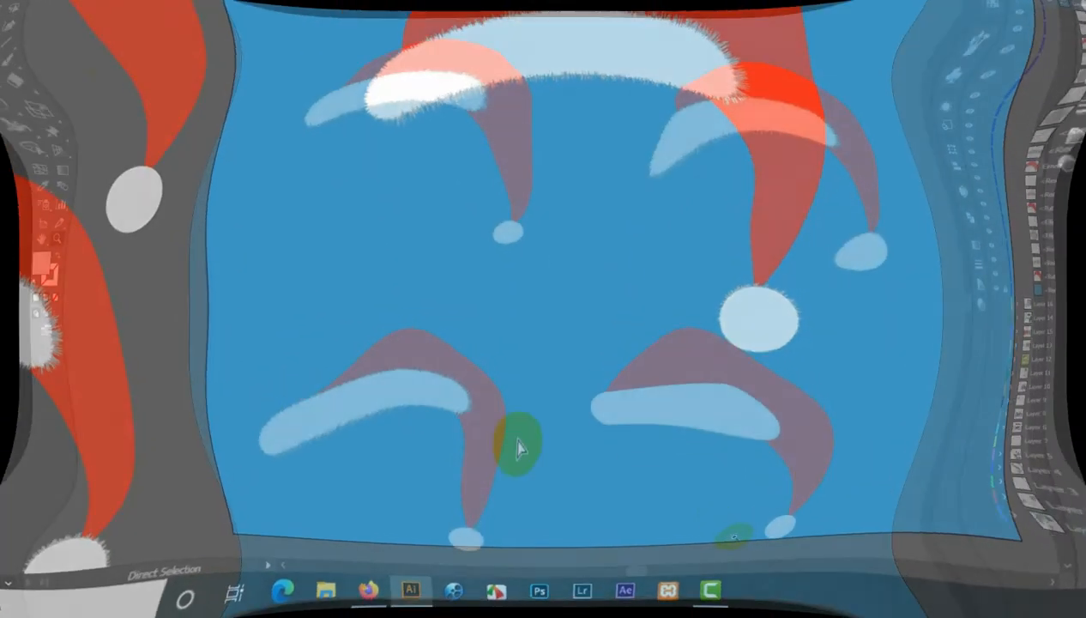